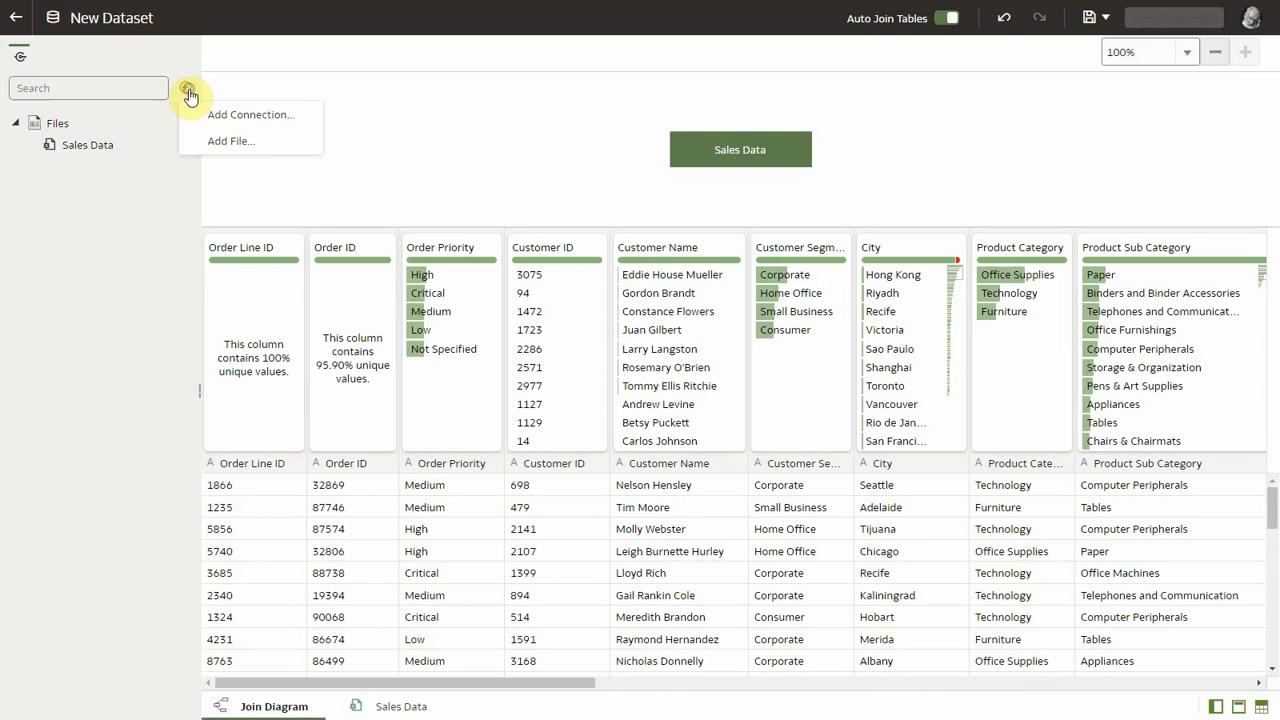
Step: Add the file Sample States.xlsx to the dataset
left_click(240, 146)
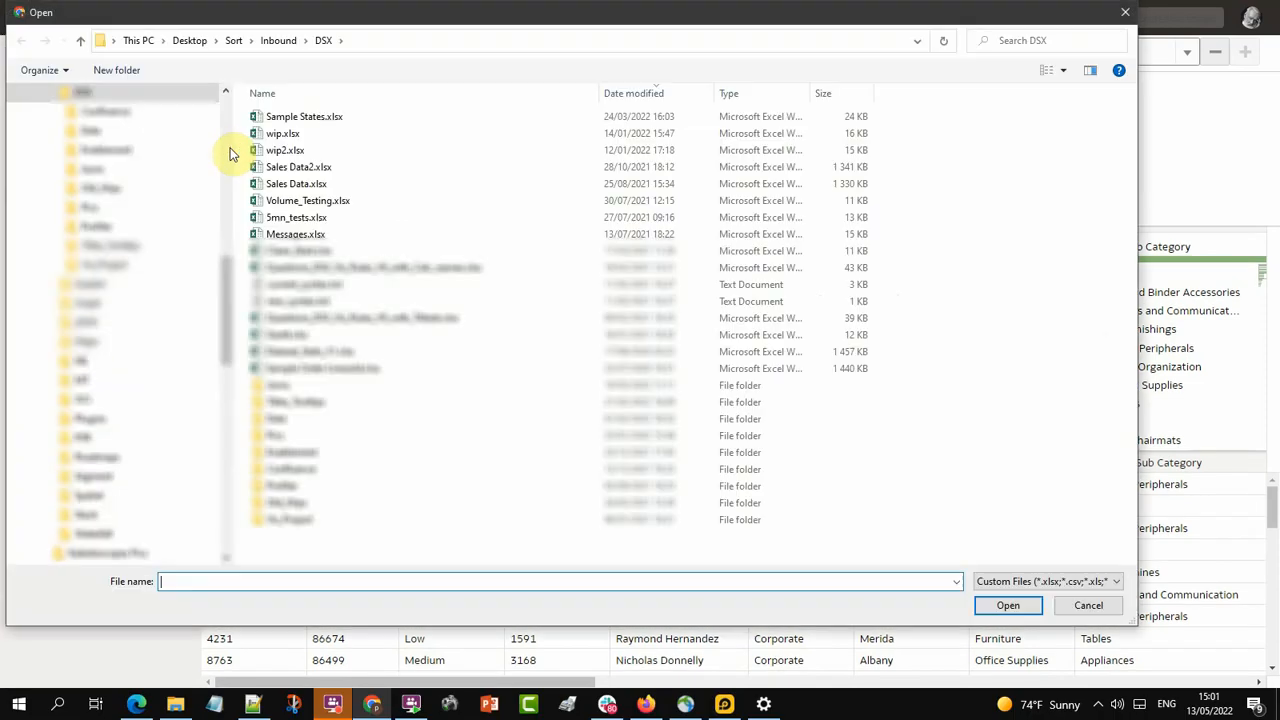
left_click(326, 120)
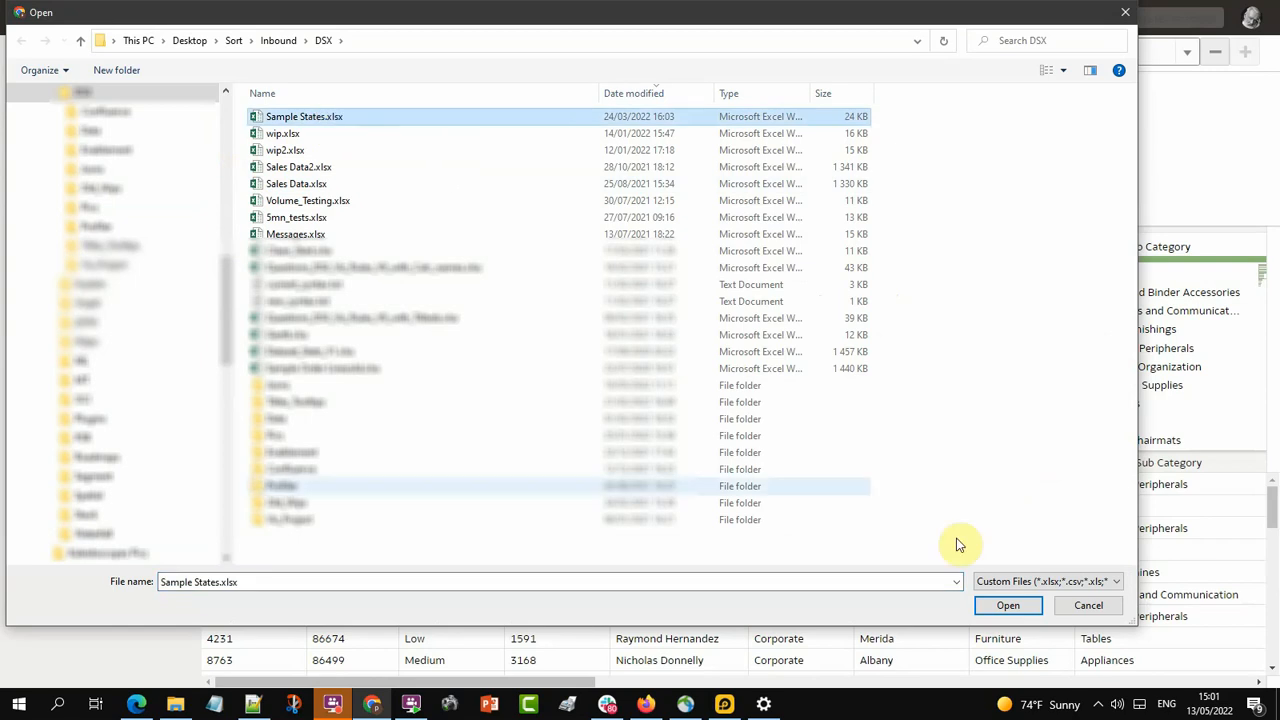
left_click(1008, 605)
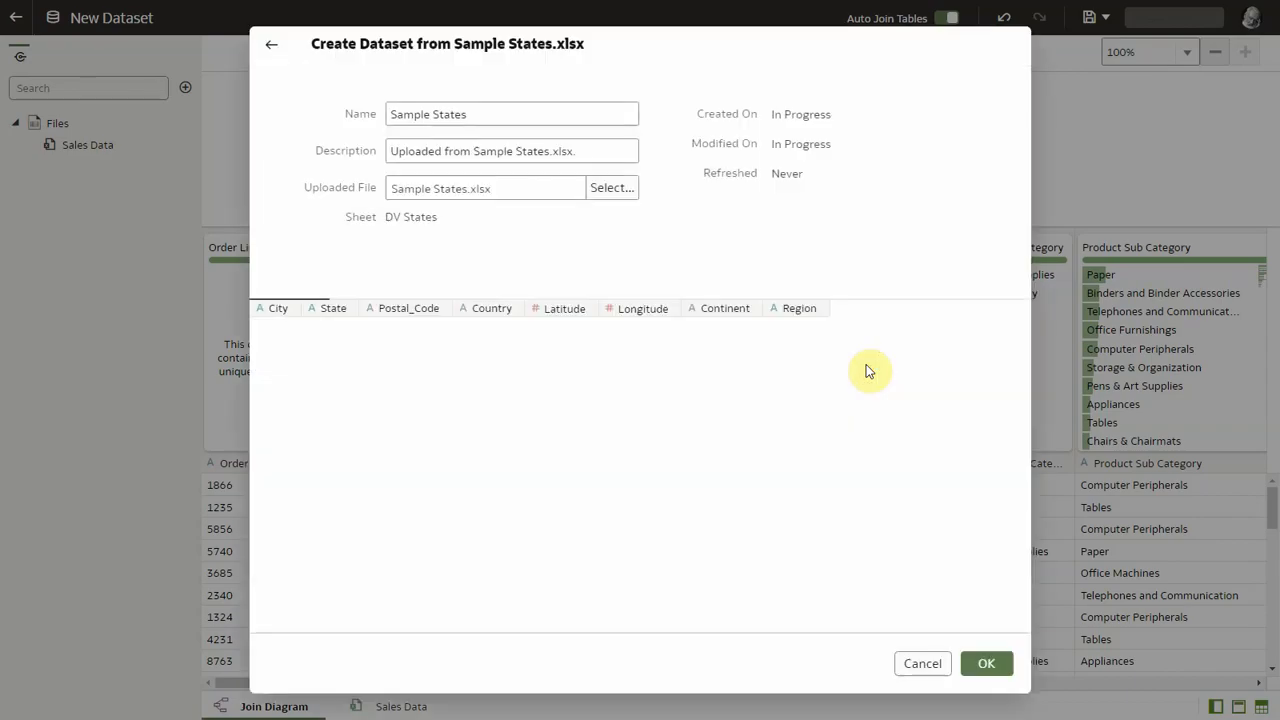
left_click(986, 663)
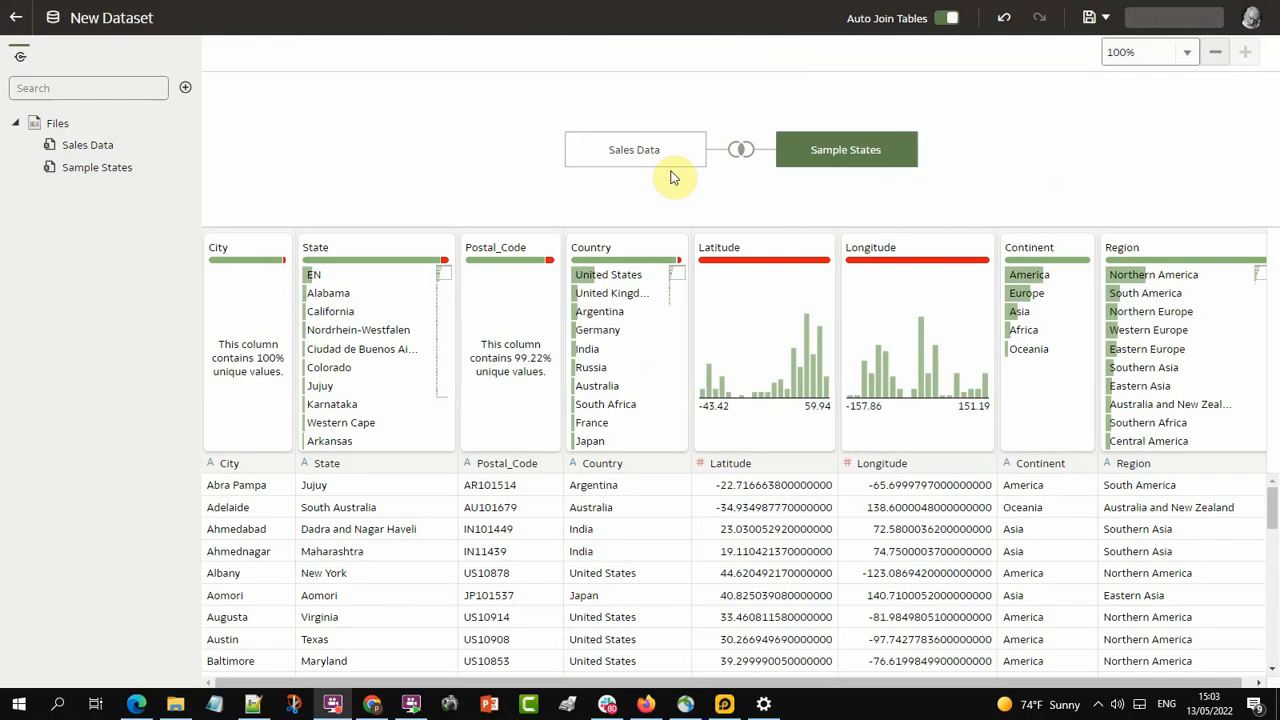
Step: Inspect the join between Sales Data and Sample States and its join type options
right_click(610, 158)
left_click(745, 152)
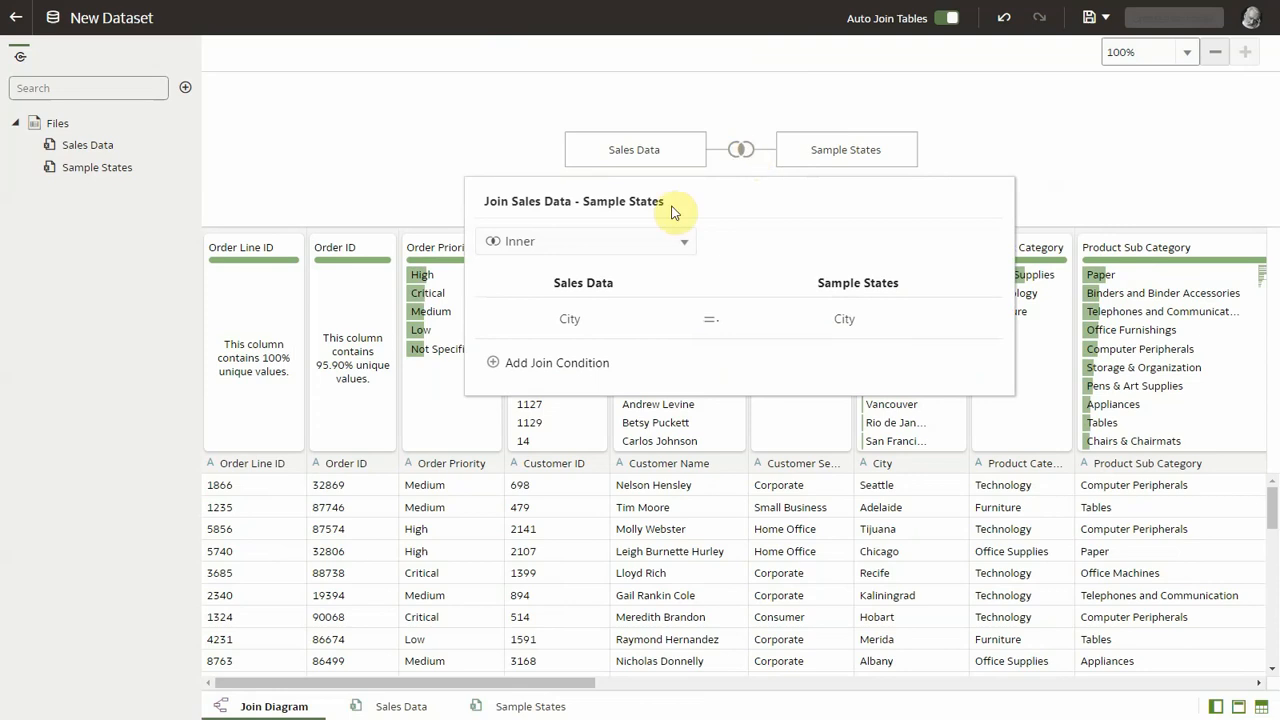
left_click(673, 245)
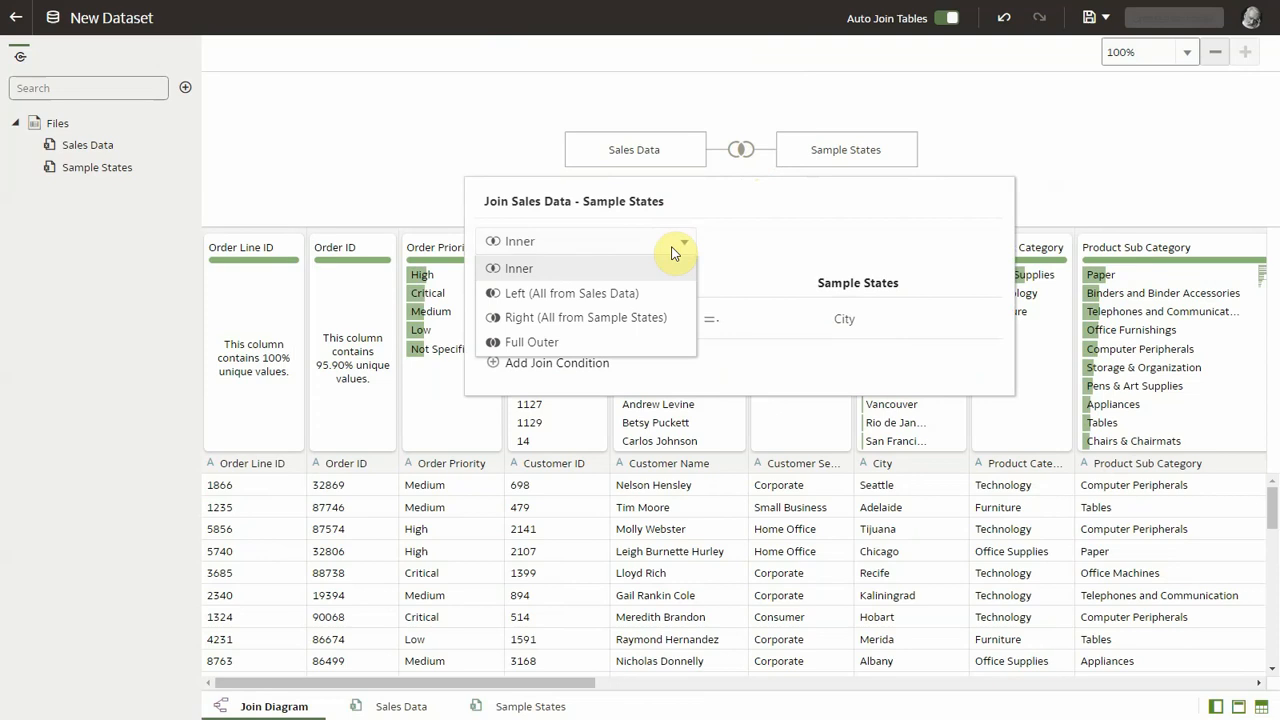
left_click(437, 108)
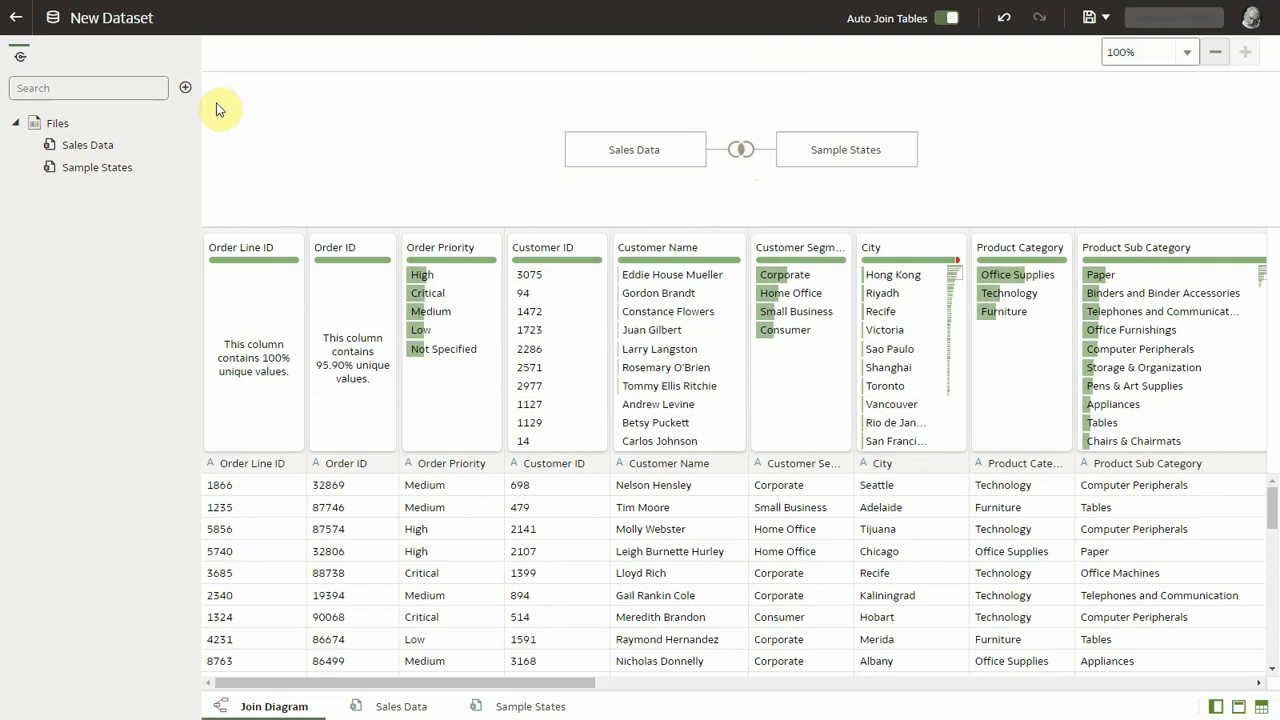
Step: Add the PL_GD_2 connection as a data source
left_click(185, 89)
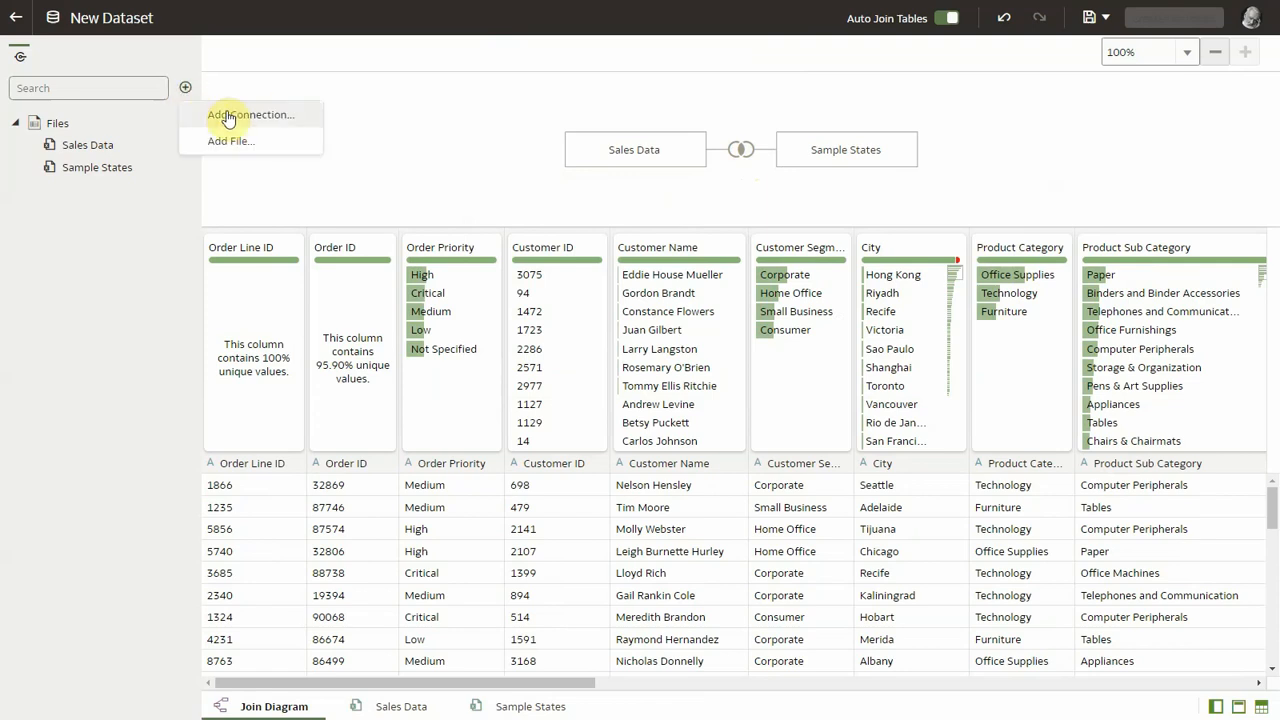
left_click(228, 116)
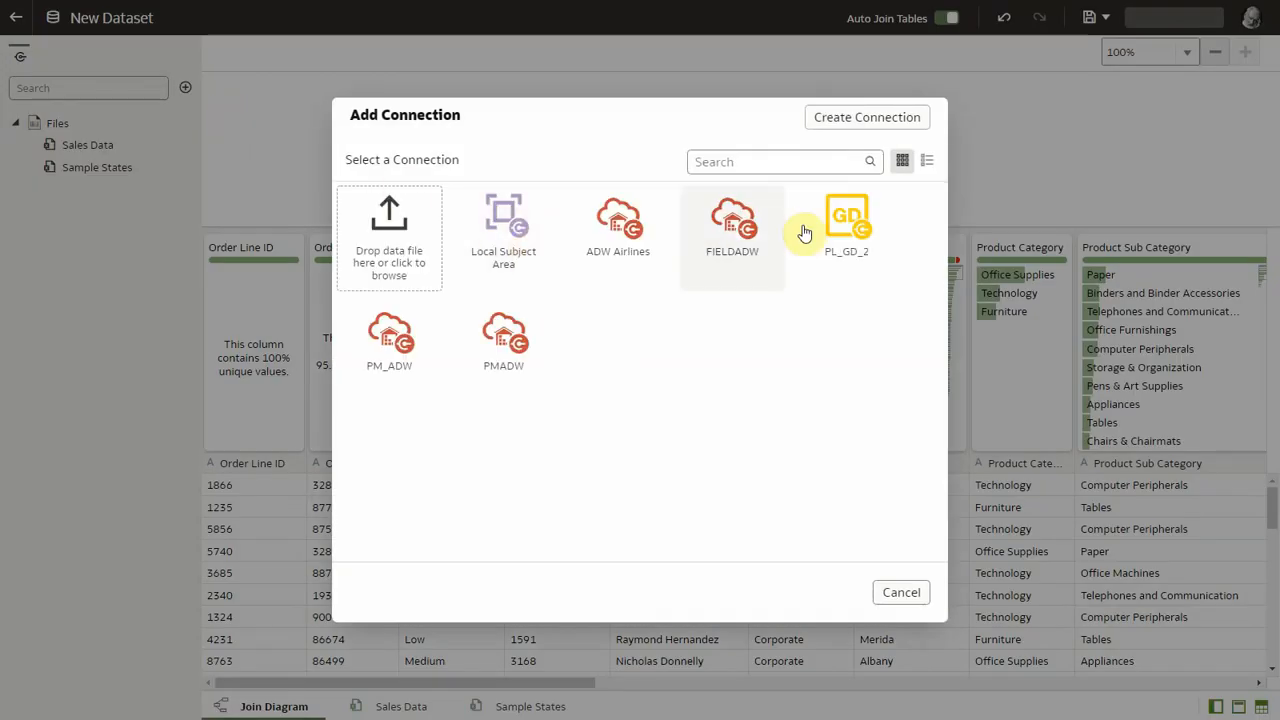
left_click(834, 232)
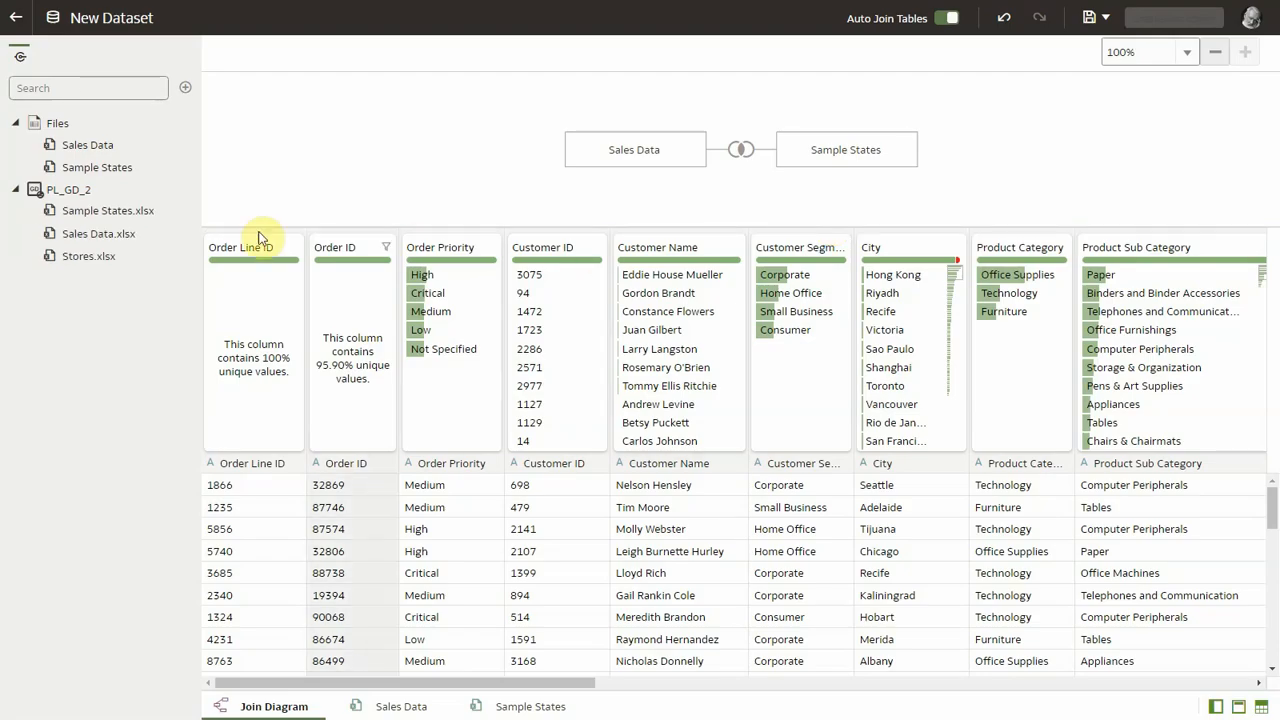
Step: Add Sample States.xlsx from PL_GD_2 to the join diagram and review its join with Sales Data
left_click(91, 237)
left_click_drag(90, 218, 464, 196)
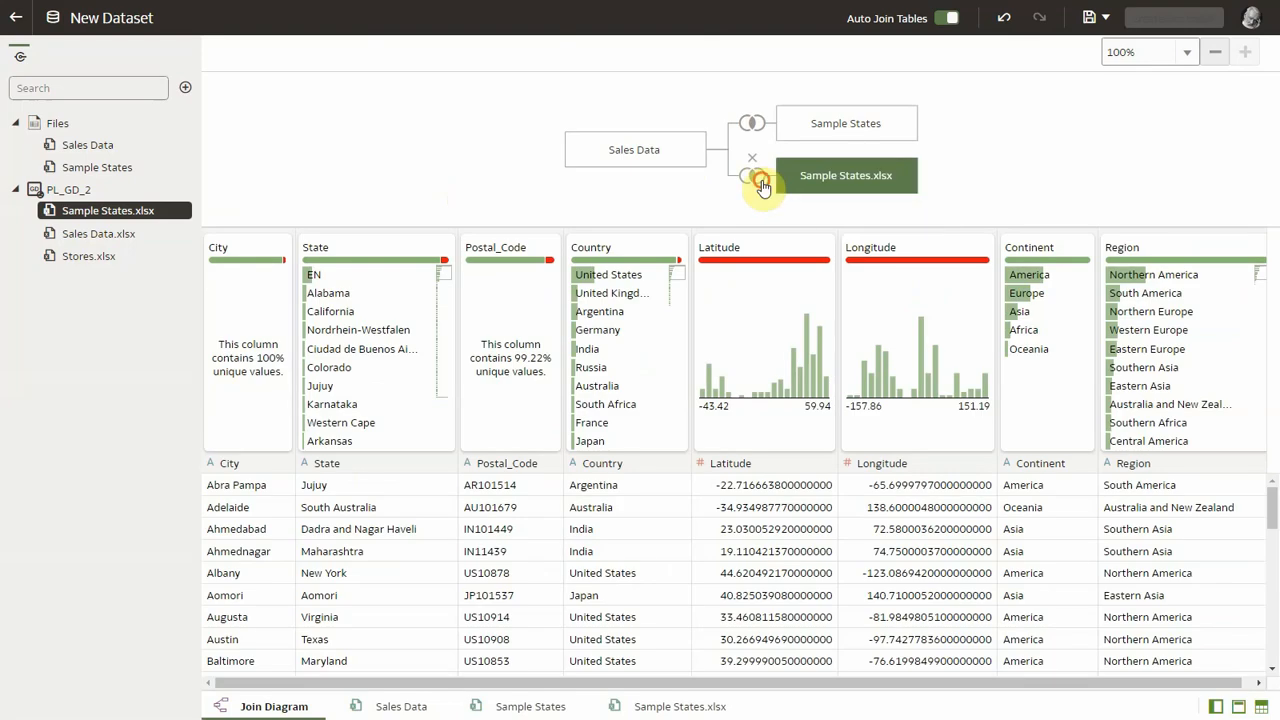
left_click(756, 178)
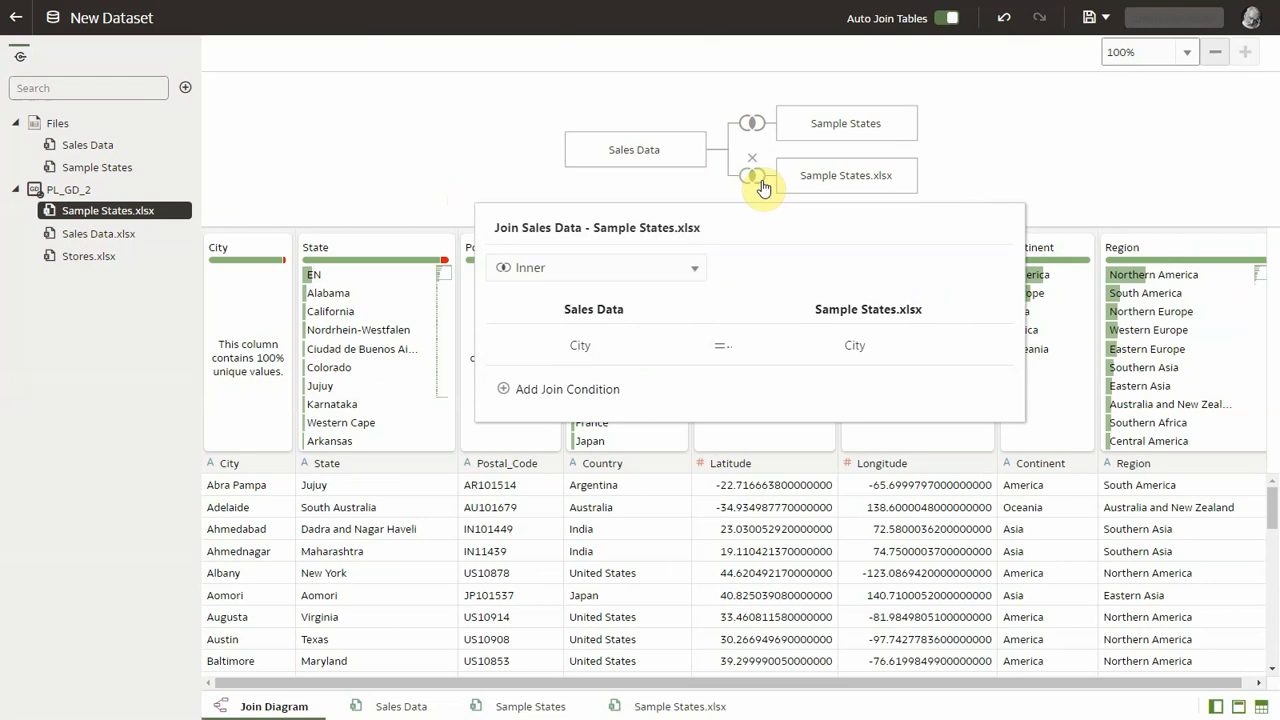
Step: Set Preserve Grain on the Sales Data table
right_click(655, 155)
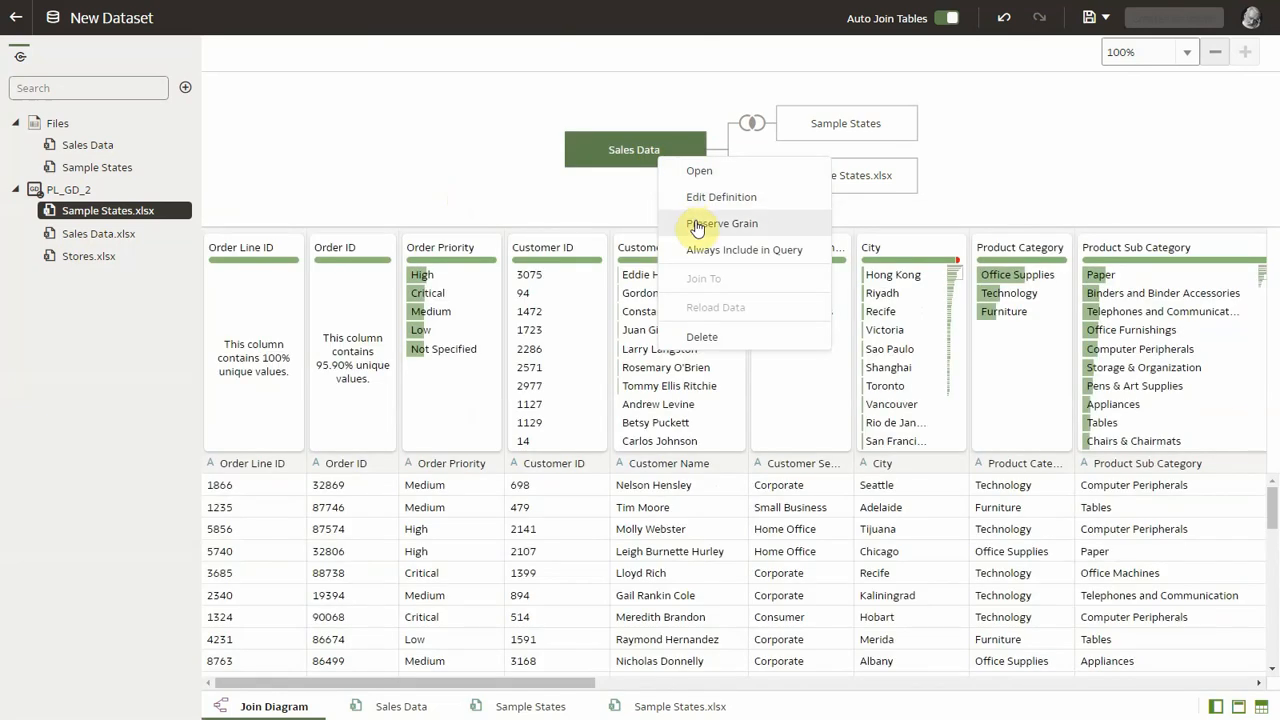
left_click(697, 224)
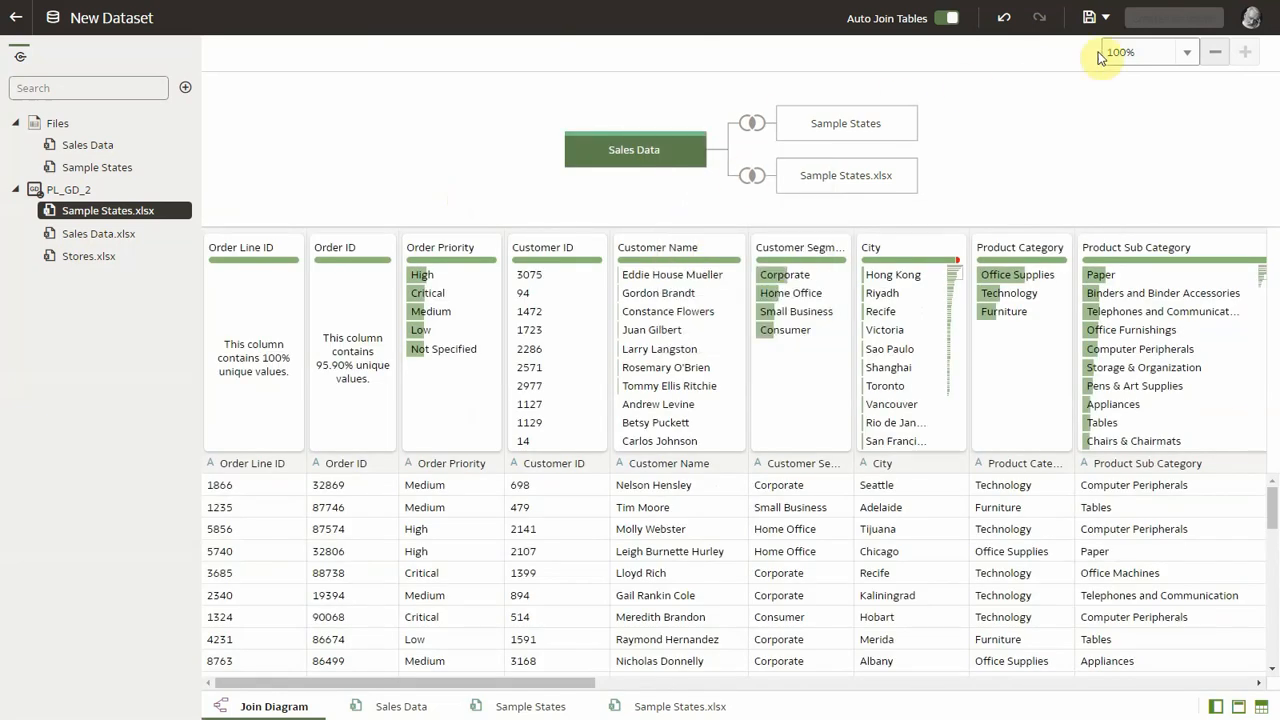
Step: Save the dataset as Demo Dataset
left_click(1089, 20)
type("Demo Dataset")
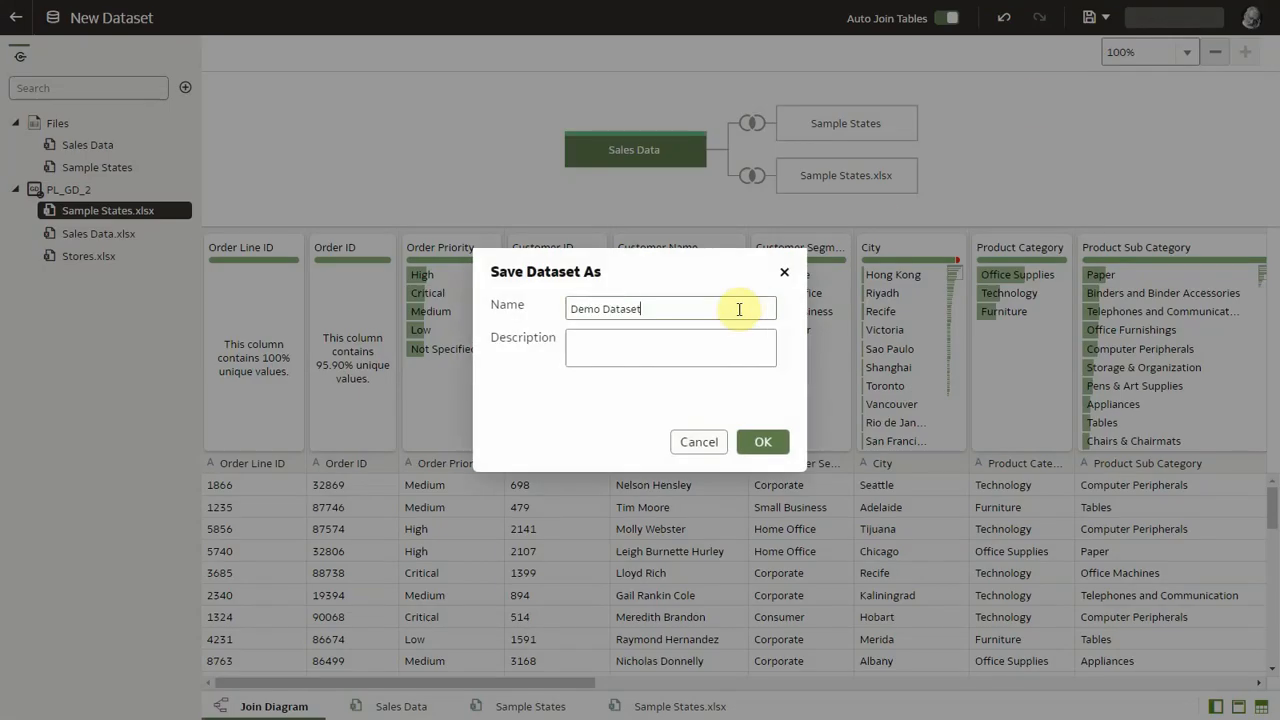
left_click(765, 441)
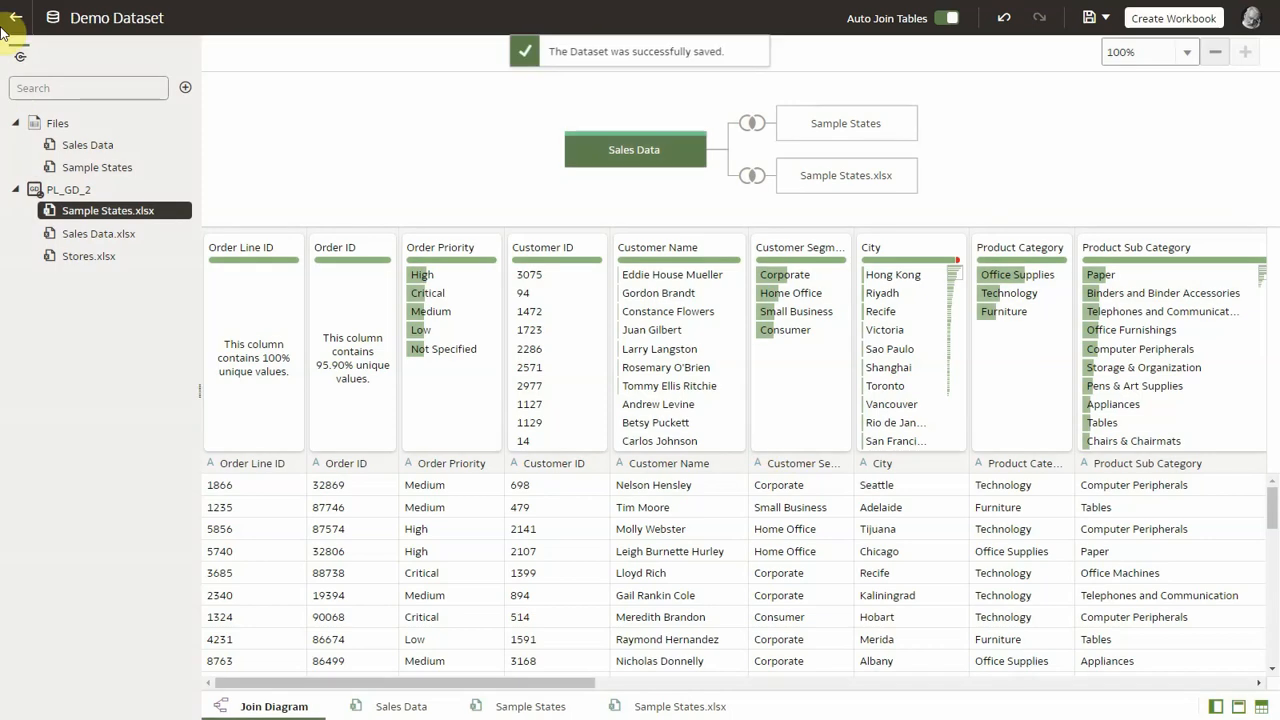
Step: Create a new workbook from Demo Dataset
left_click(17, 21)
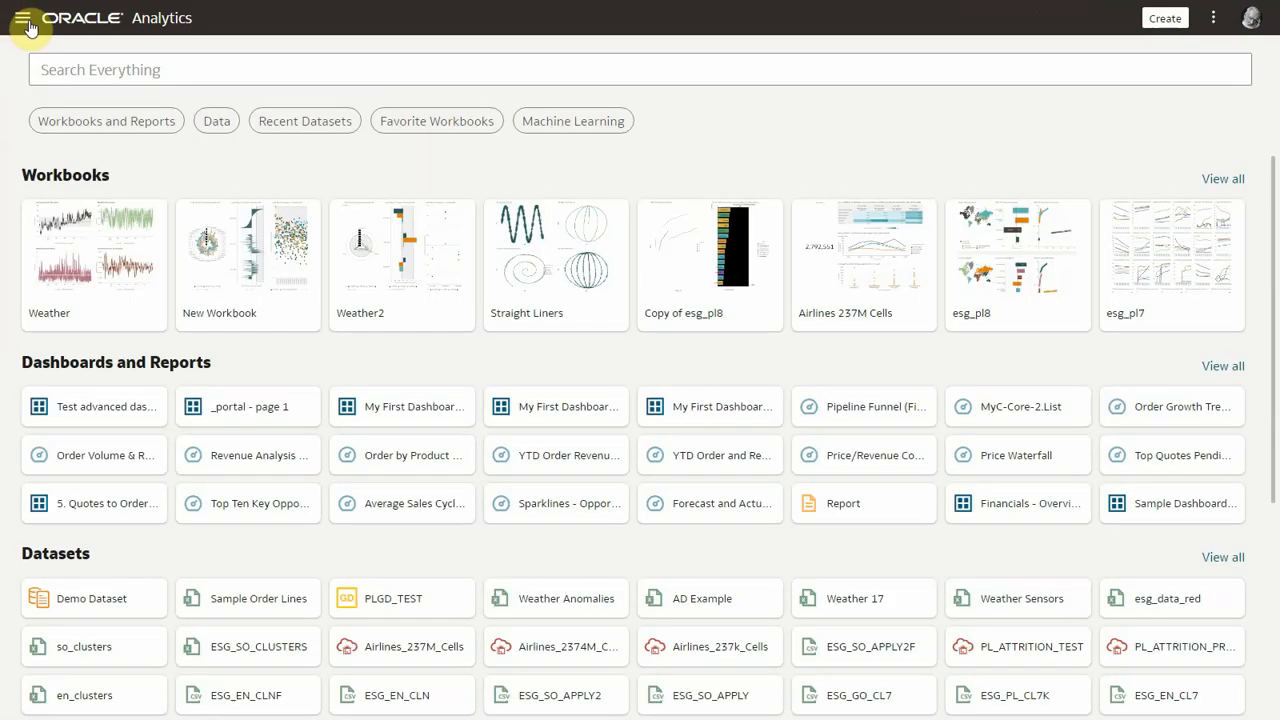
left_click(107, 606)
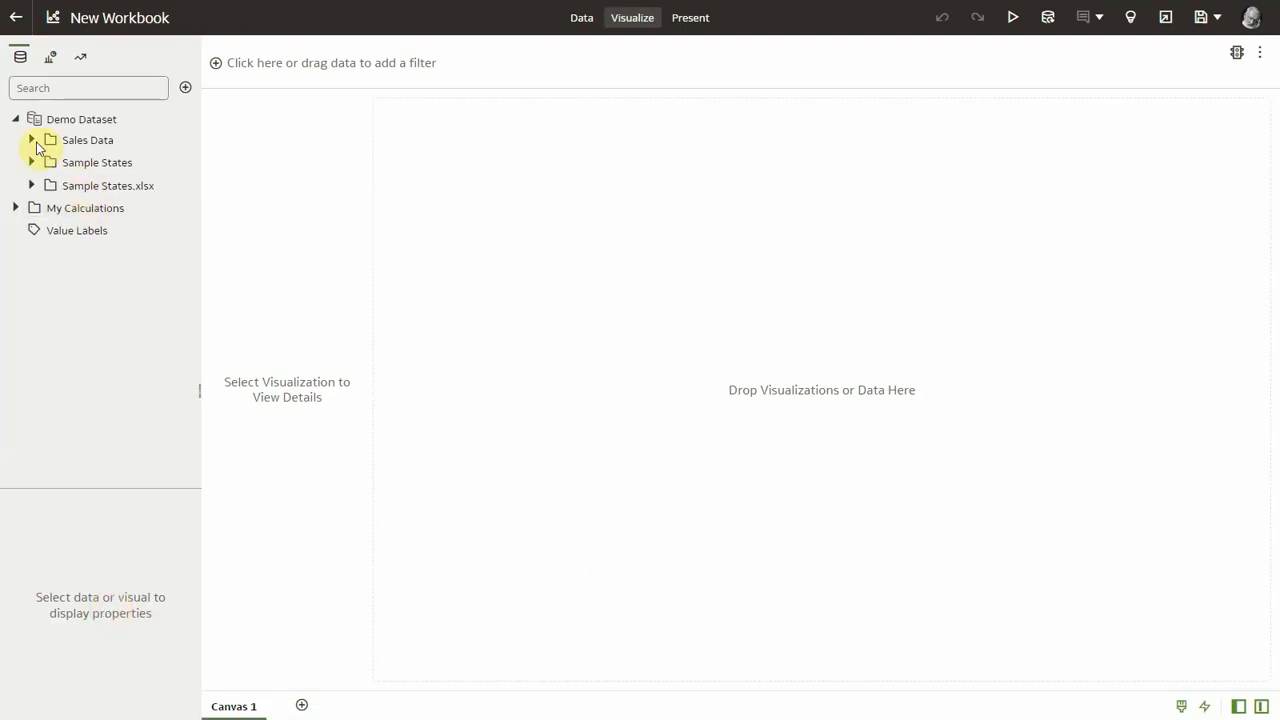
Step: Add the Sales measure from Sales Data to the canvas
left_click(33, 142)
left_click(63, 163)
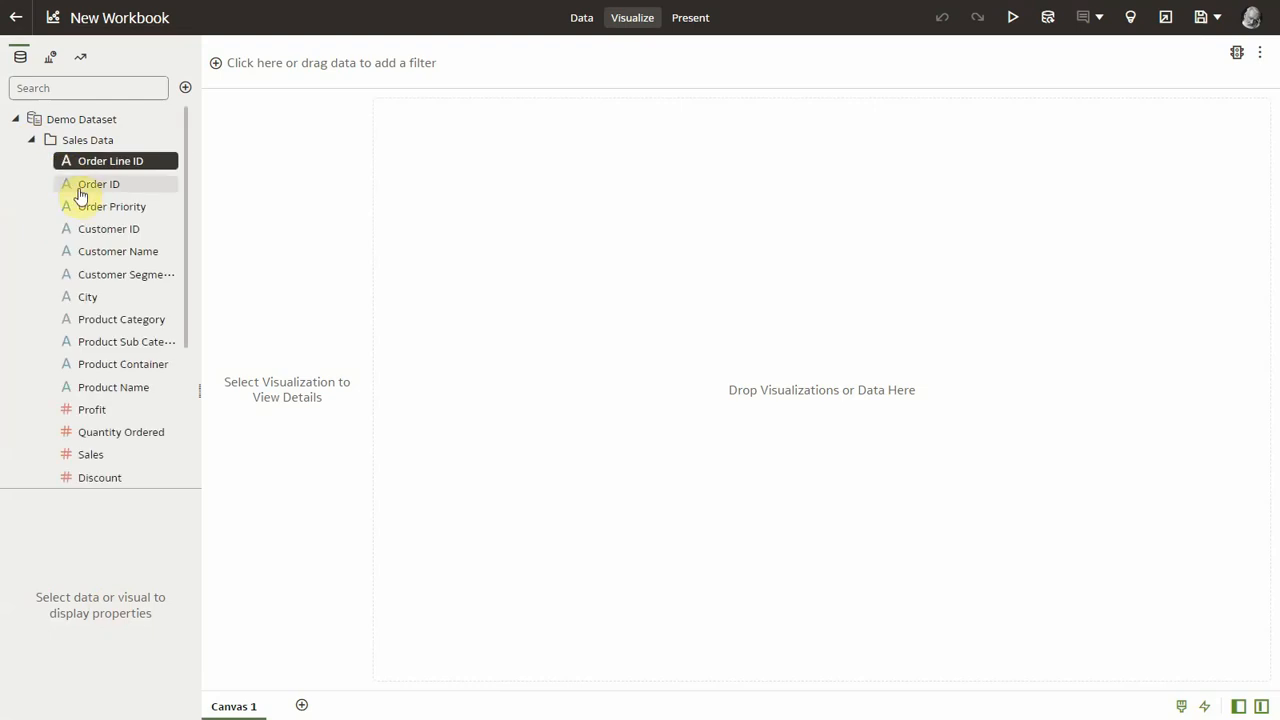
double_click(90, 454)
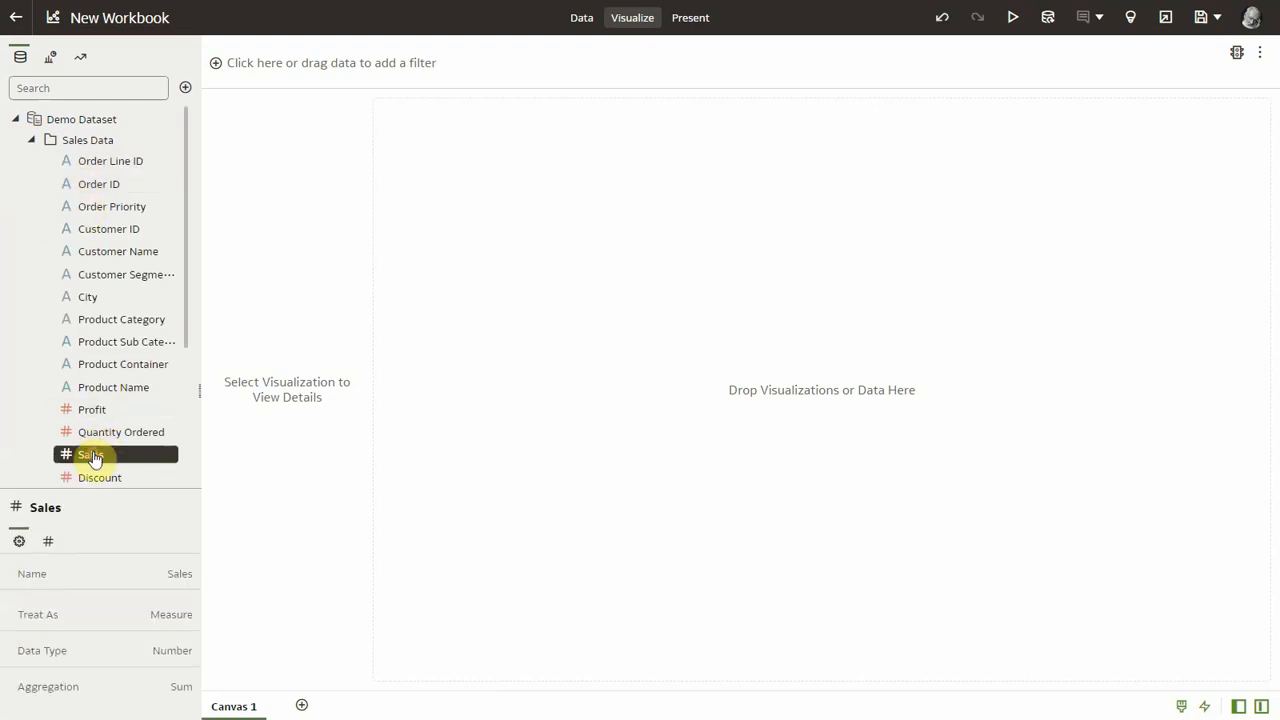
Step: Add Country from Sample States to the visualization
left_click(32, 140)
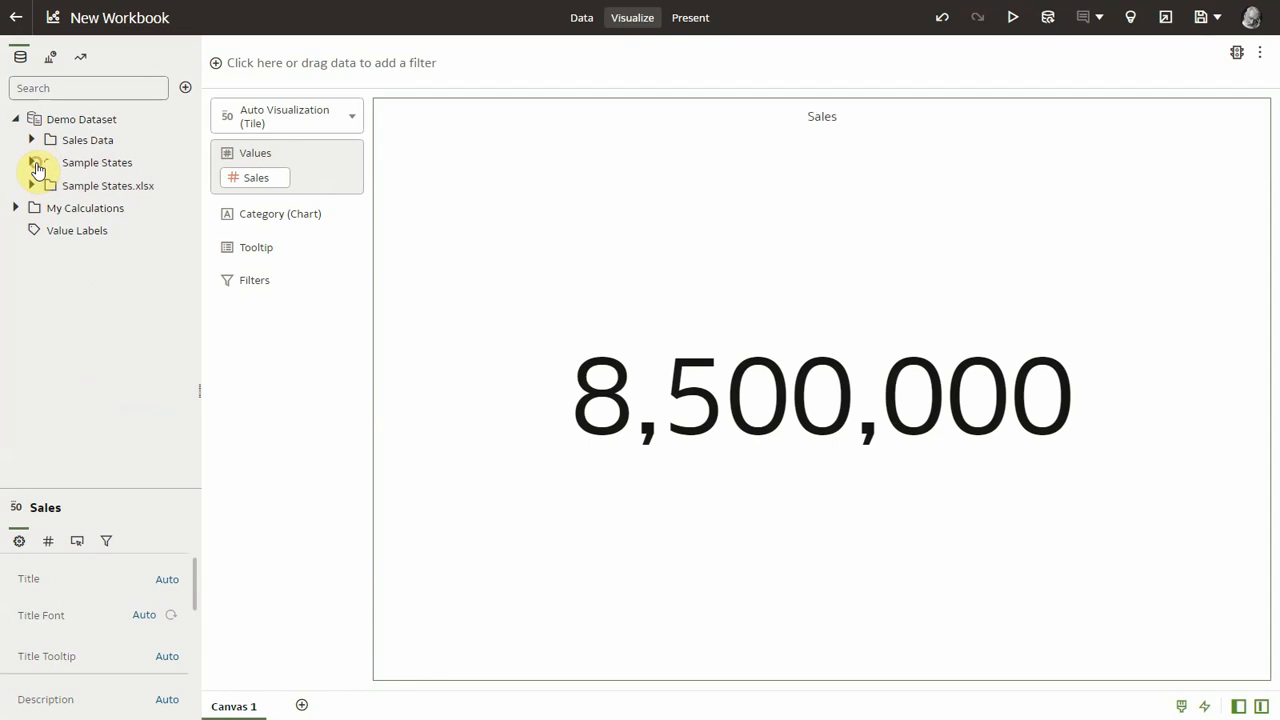
left_click(32, 162)
double_click(96, 251)
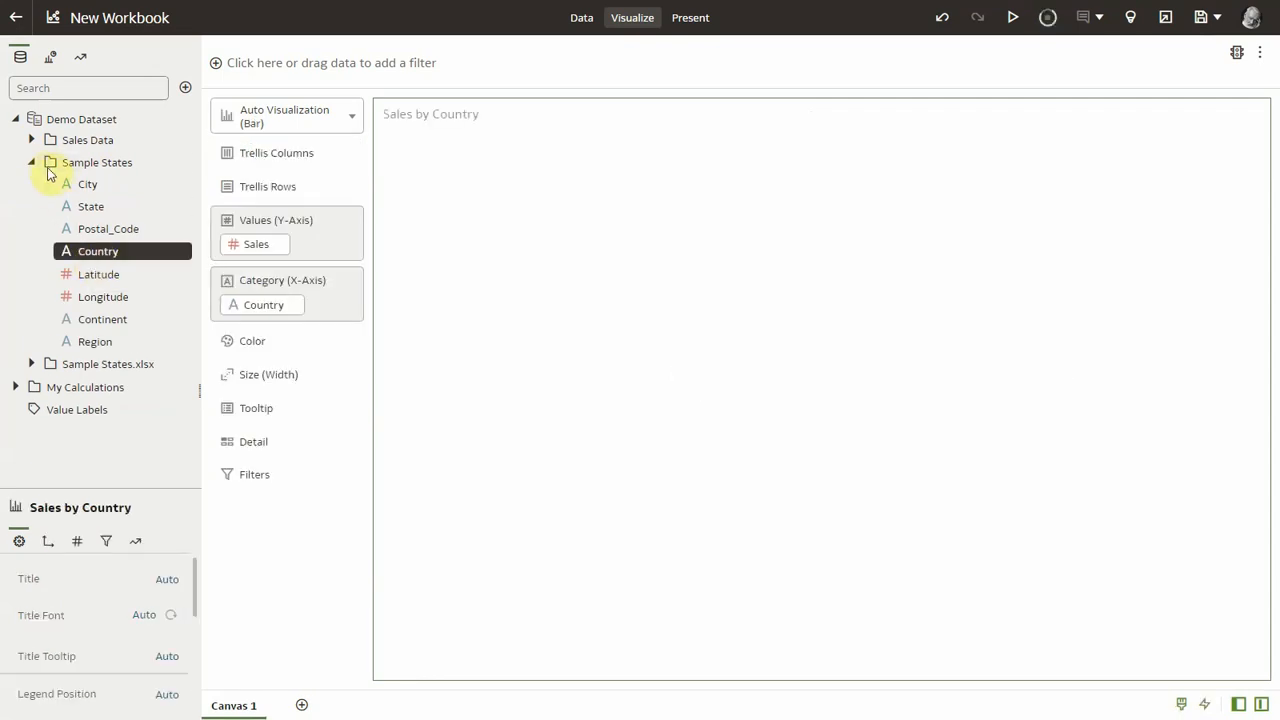
Step: Put Region from Sample States.xlsx on the visualization's Color
left_click(32, 162)
left_click(32, 185)
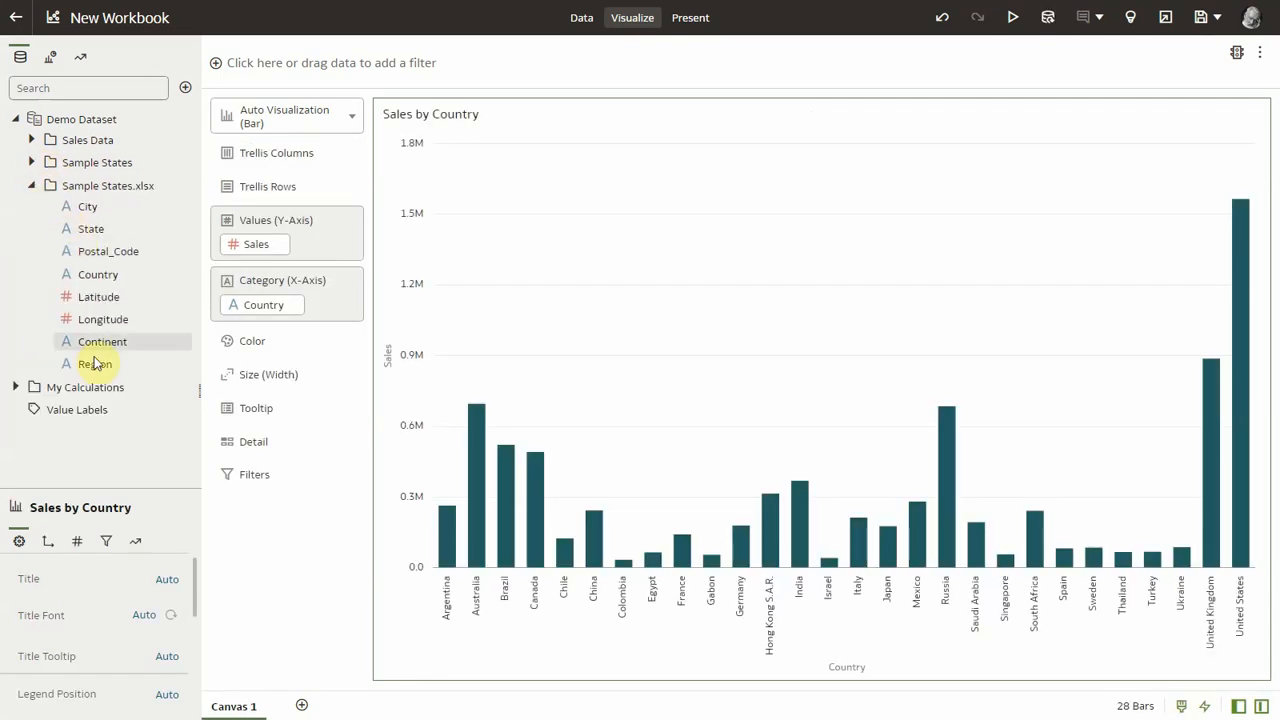
left_click_drag(94, 363, 257, 334)
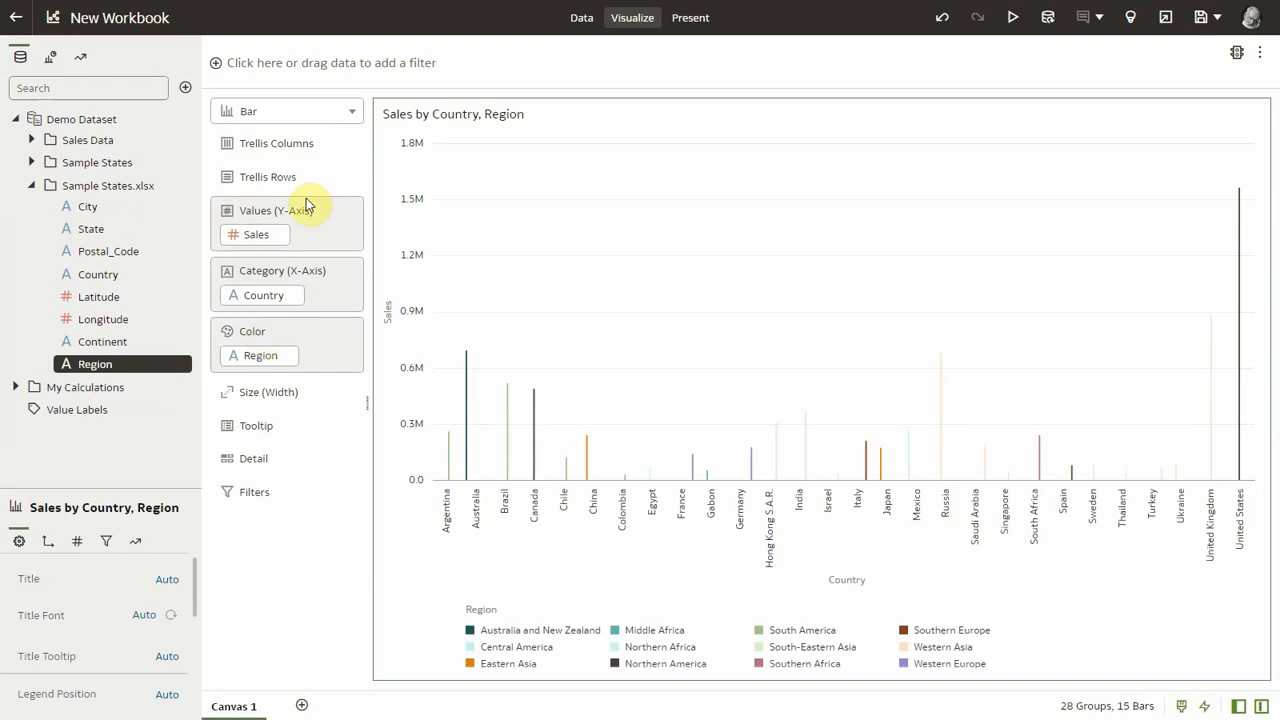
Step: Switch the visualization to a Stacked Bar chart
left_click(331, 118)
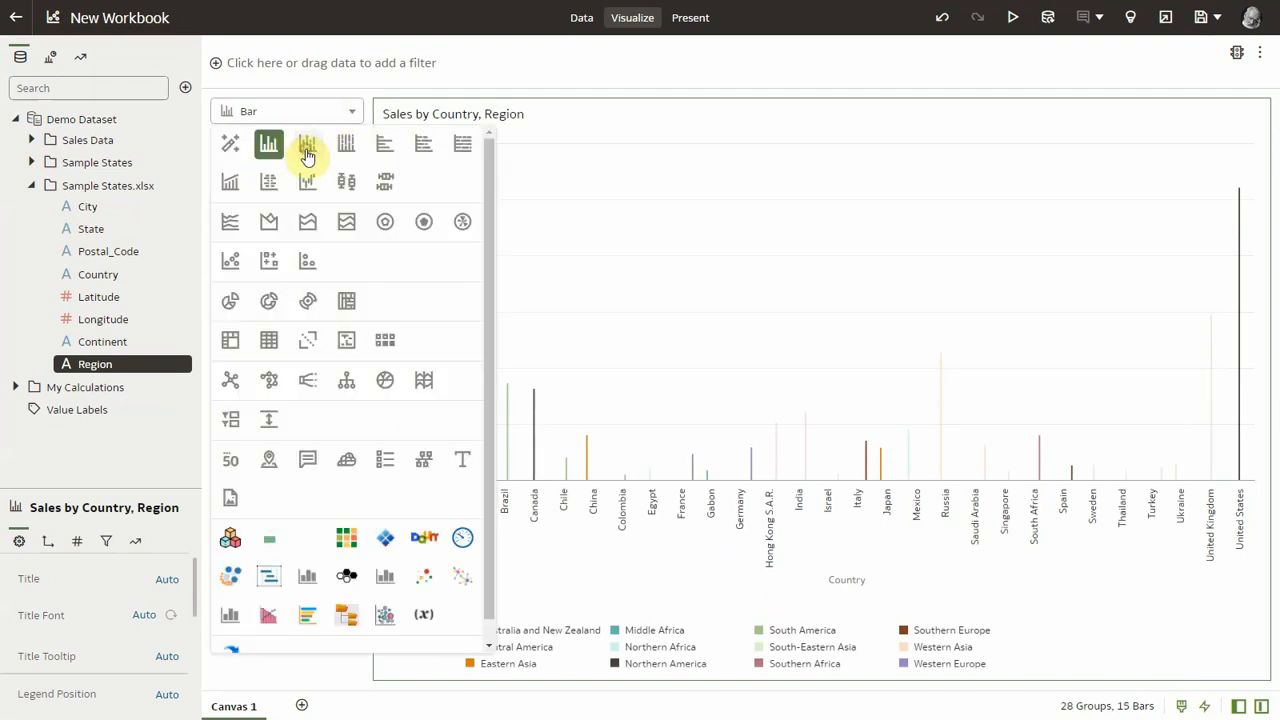
left_click(306, 146)
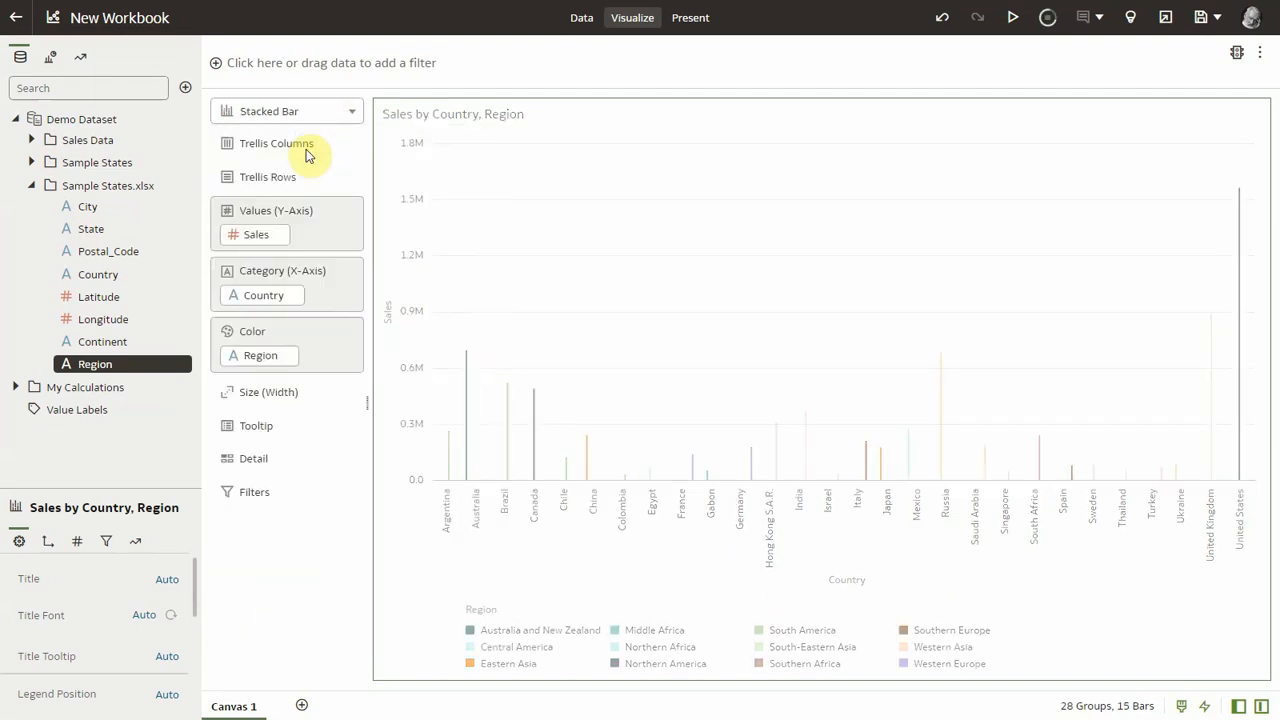
Step: Change the visualization type to Map
left_click(344, 112)
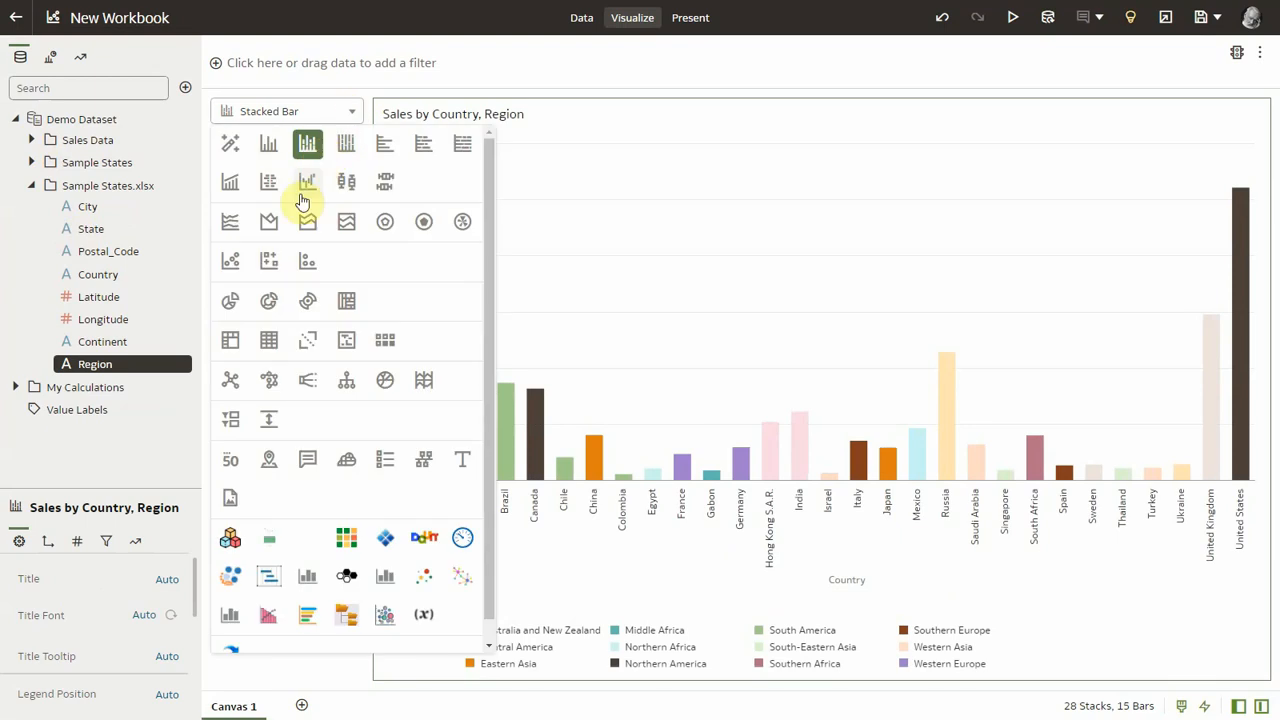
left_click(265, 460)
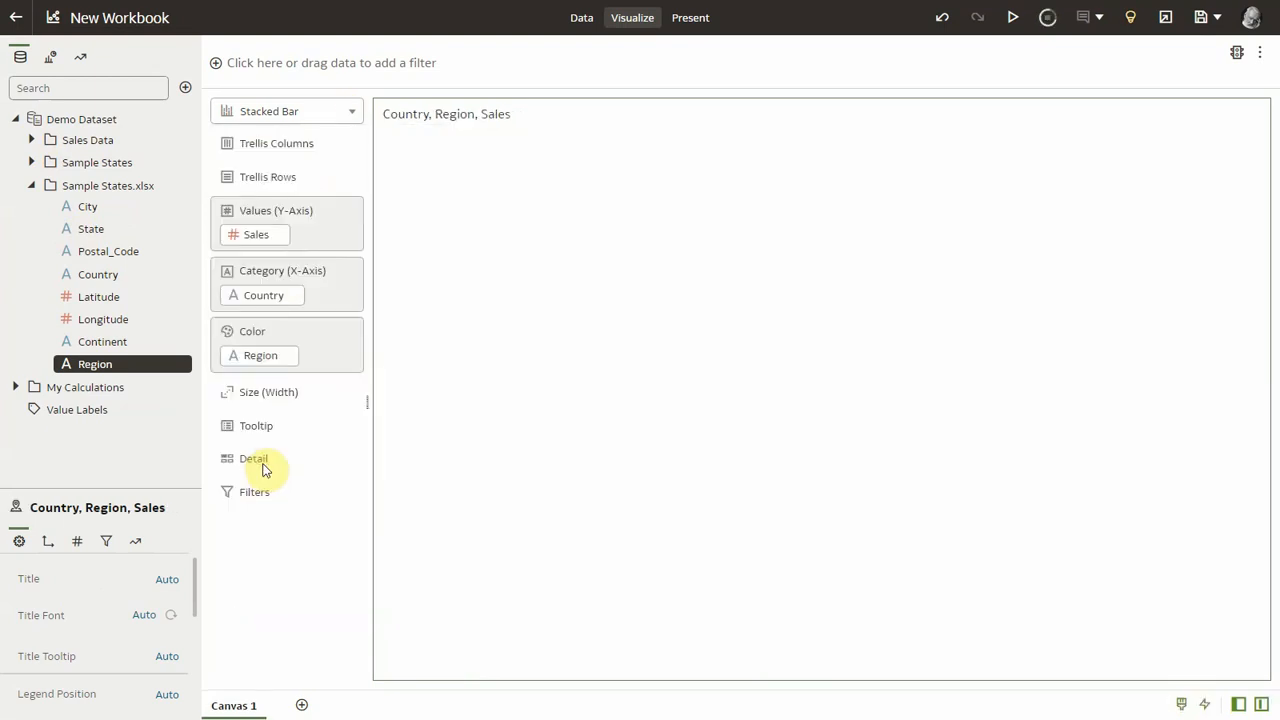
mouse_move(752, 437)
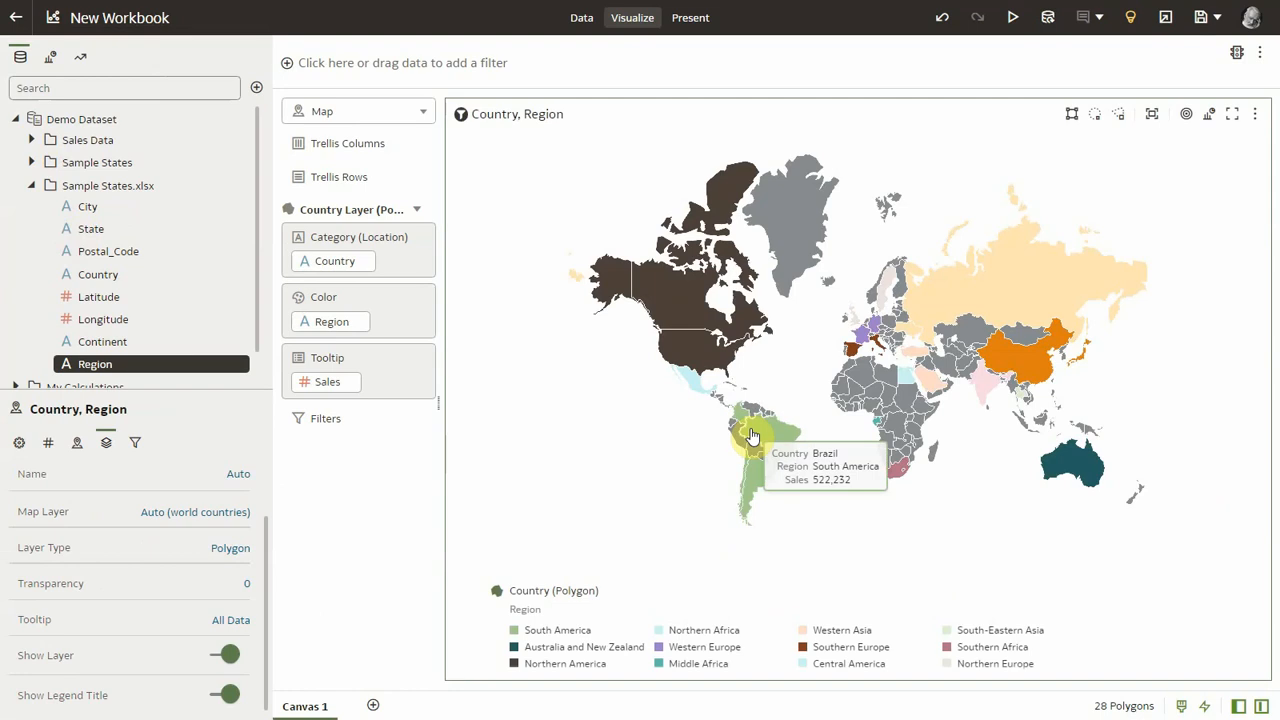
mouse_move(857, 360)
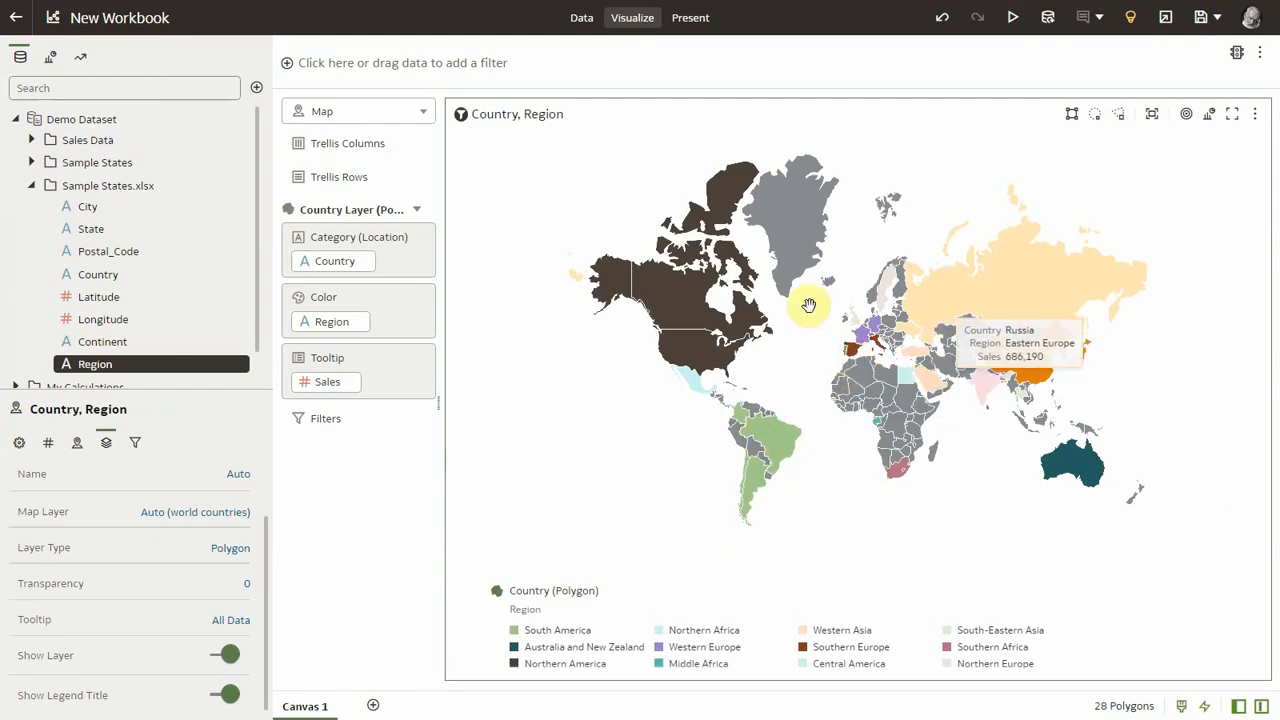
left_click(722, 398)
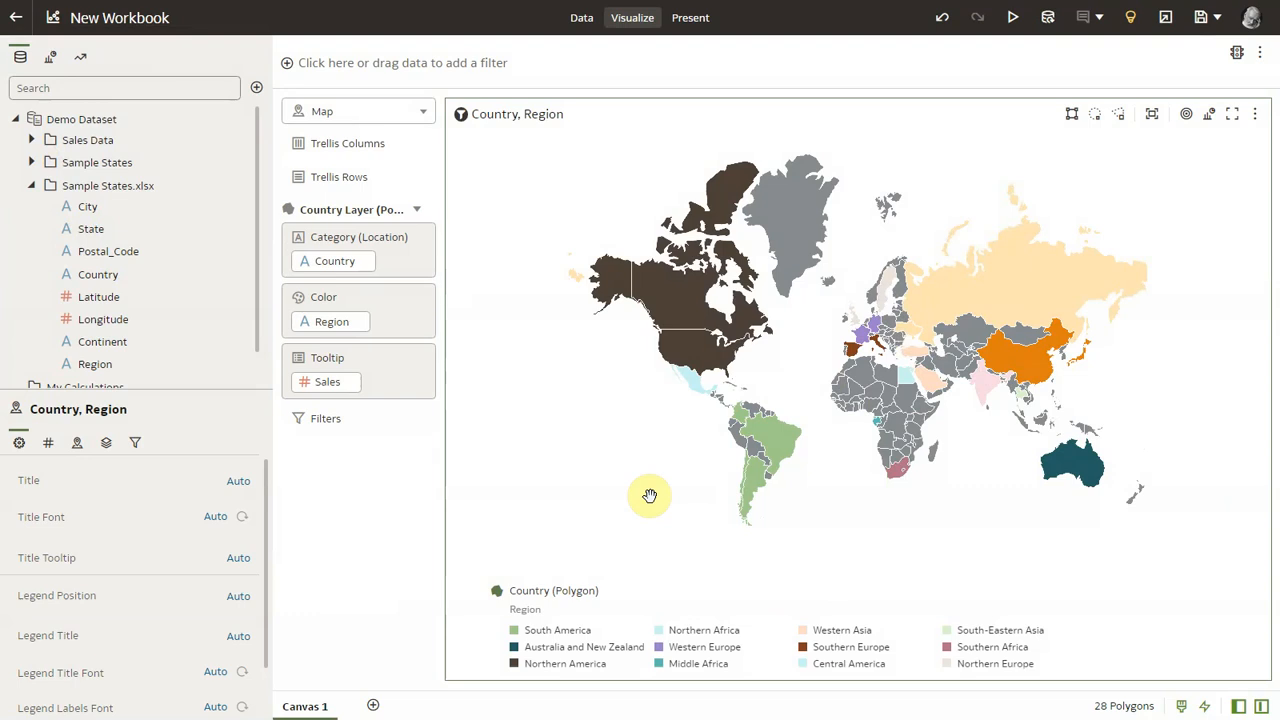
Step: Open Demo Dataset for editing from the workbook's data diagram
left_click(583, 18)
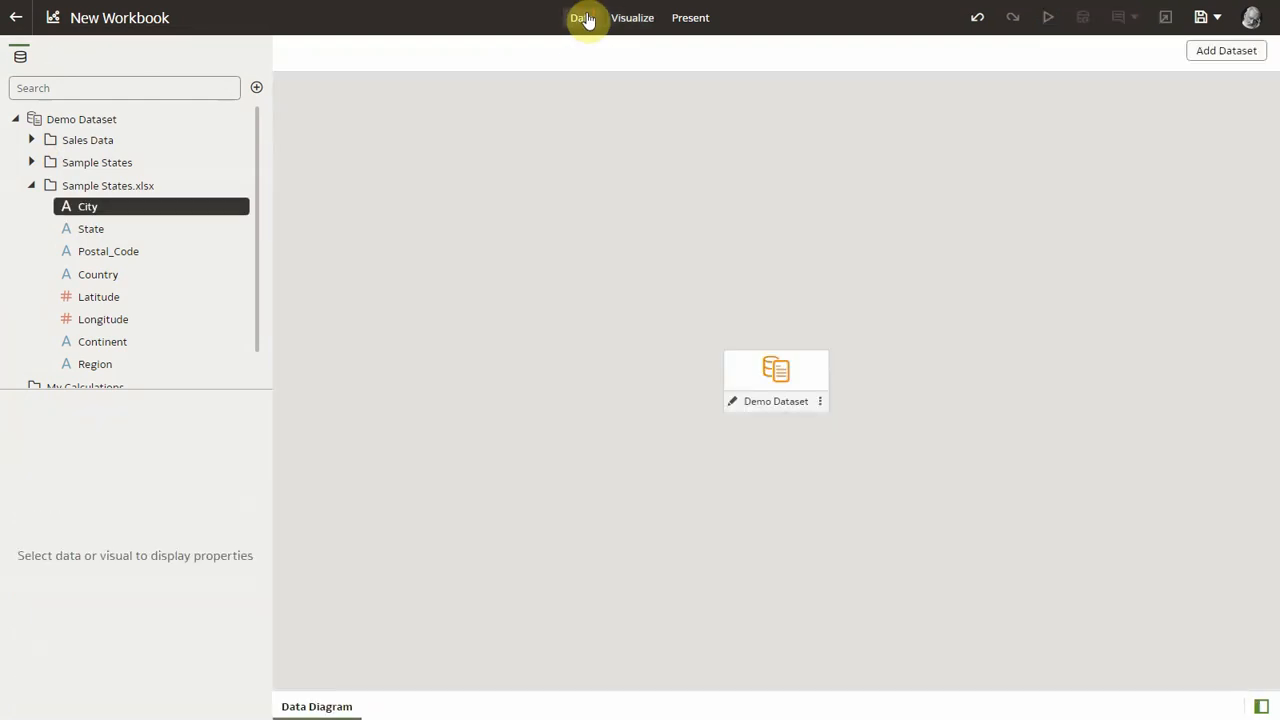
left_click(819, 403)
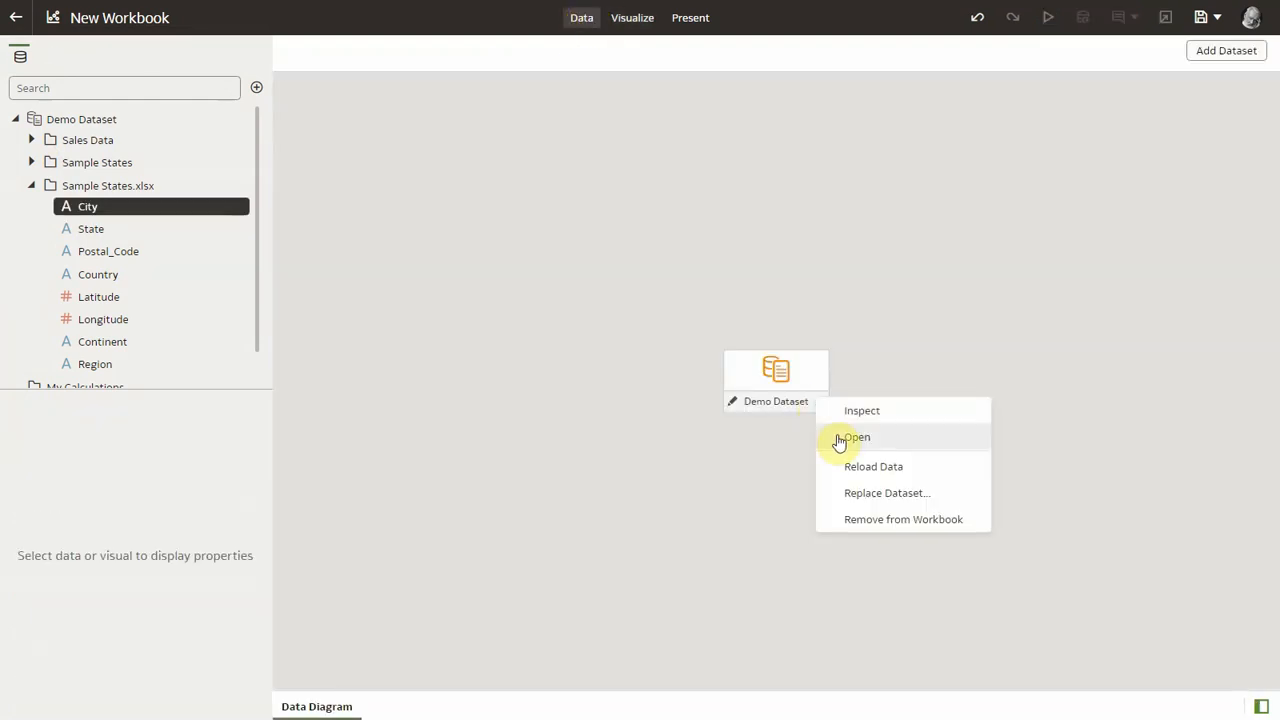
left_click(838, 438)
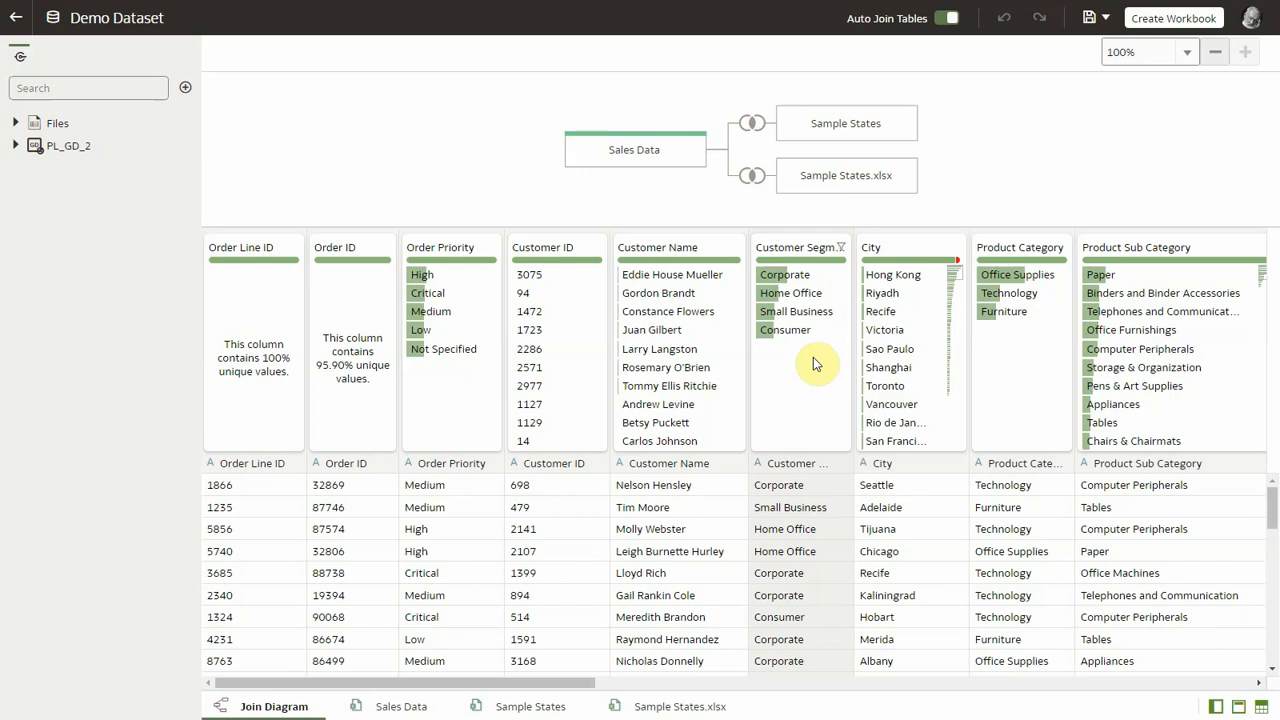
Step: Add Sales Data.xlsx to the dataset as a new table named Sales Data last year
left_click(186, 88)
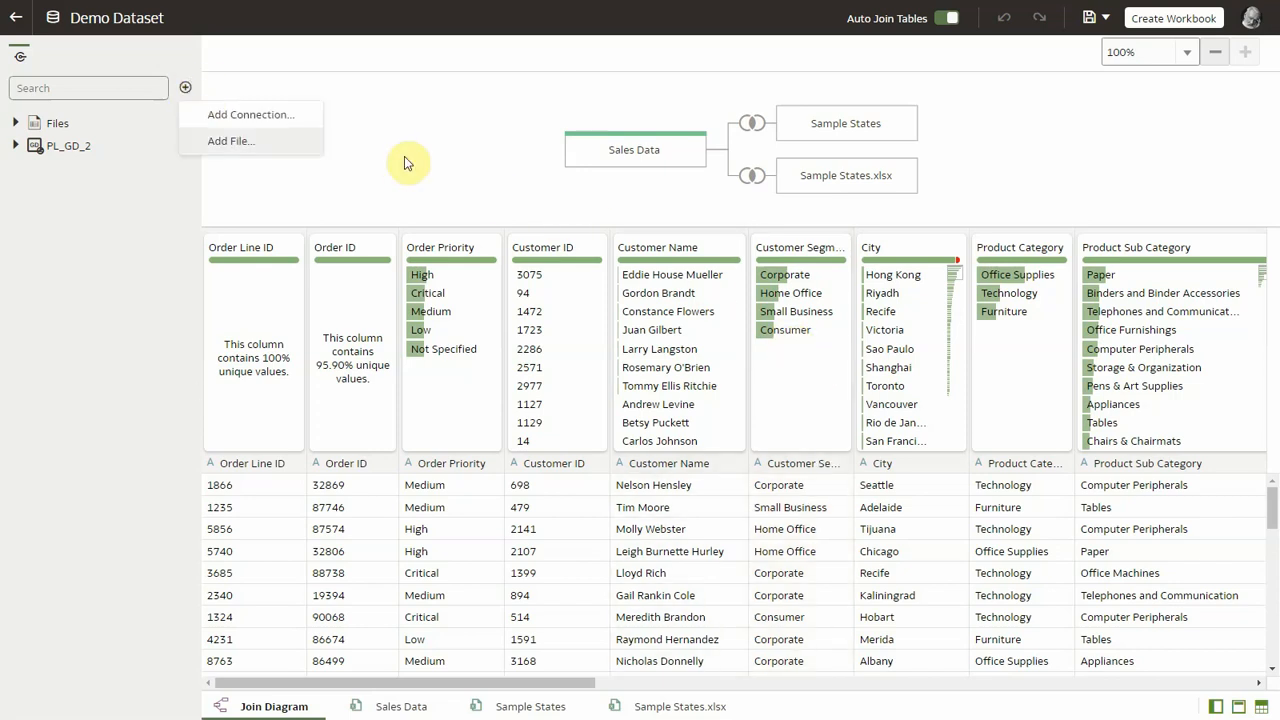
left_click(292, 151)
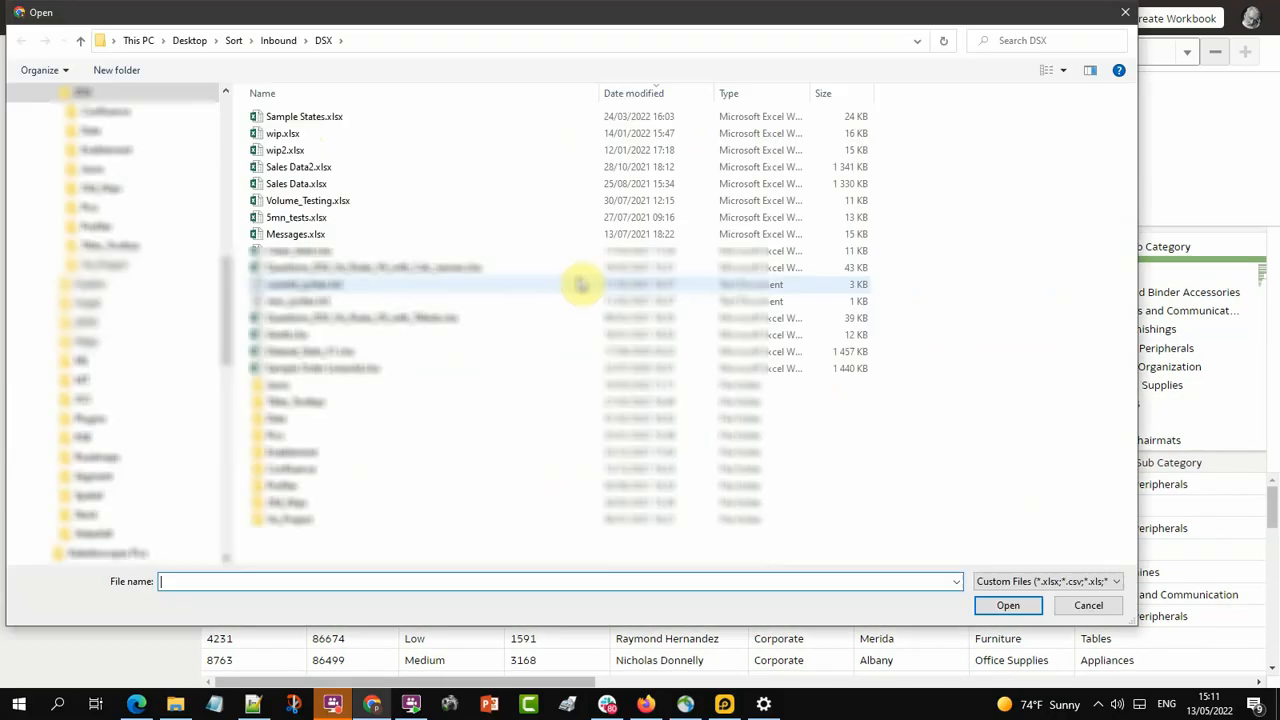
double_click(312, 185)
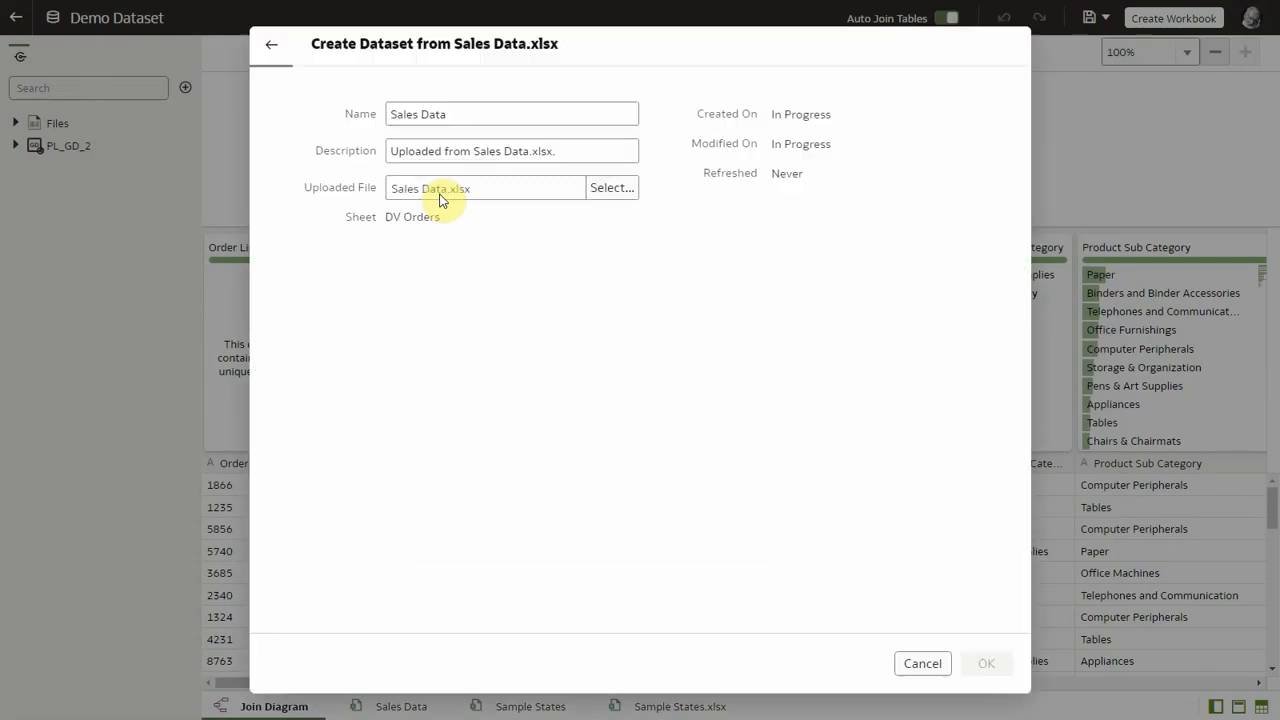
left_click(474, 113)
type("last year")
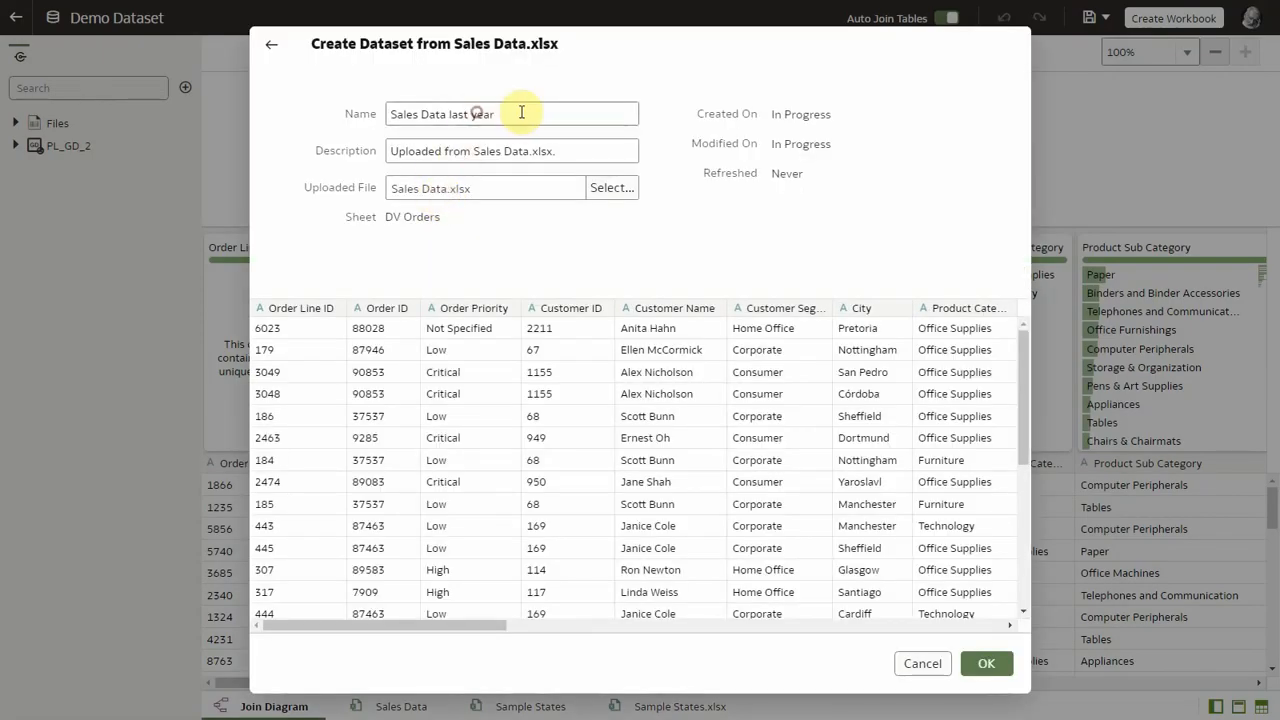
left_click(975, 663)
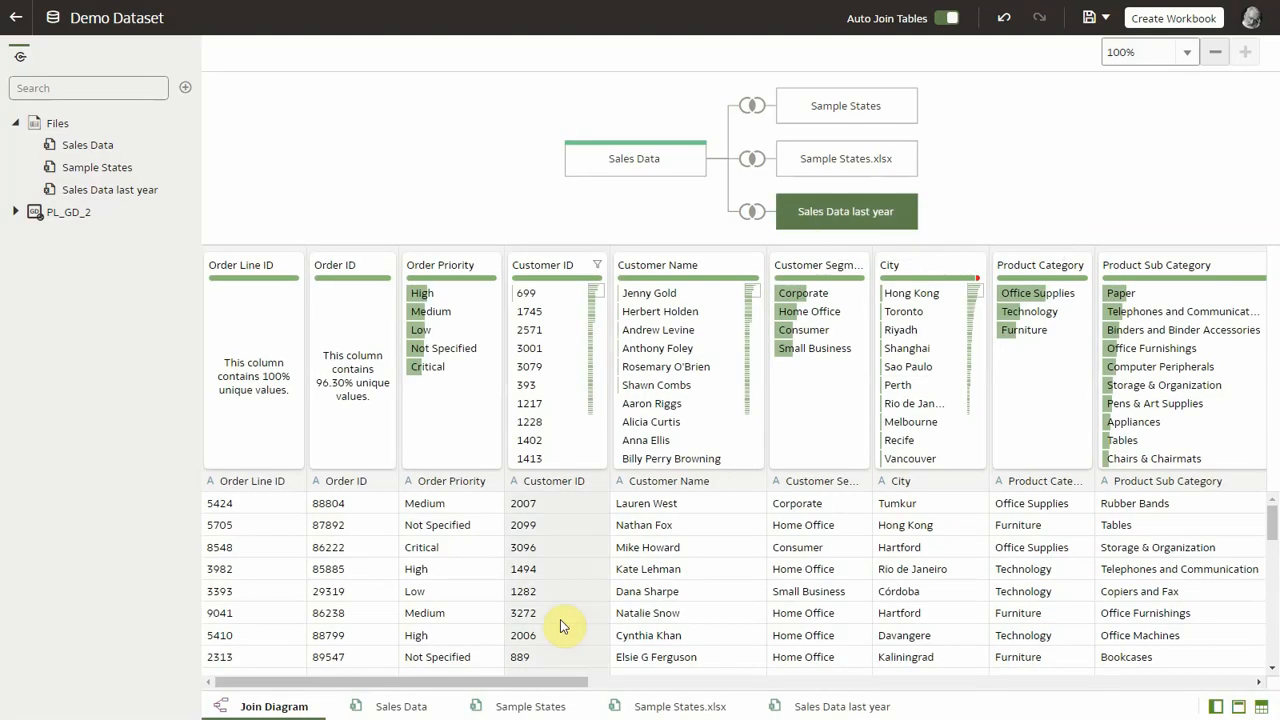
Step: In the Sales Data table, create a column named Year with the expression YEAR(Order Date)
left_click(405, 707)
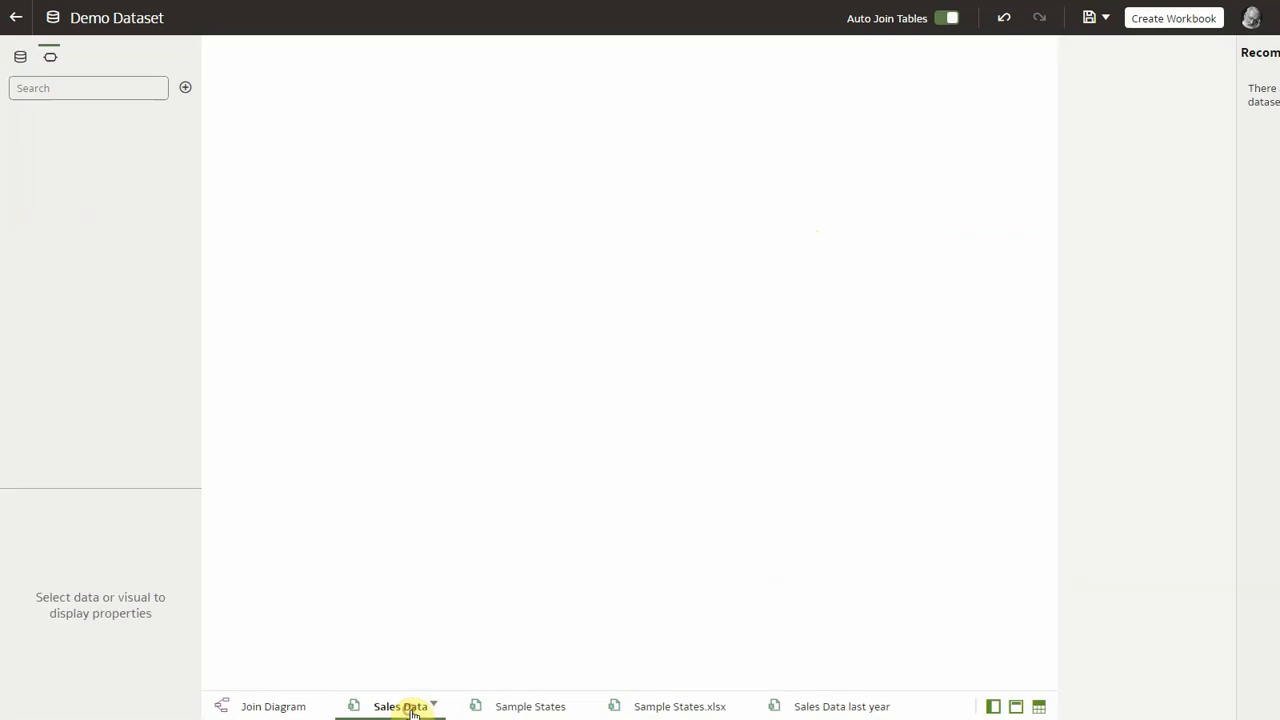
left_click(822, 18)
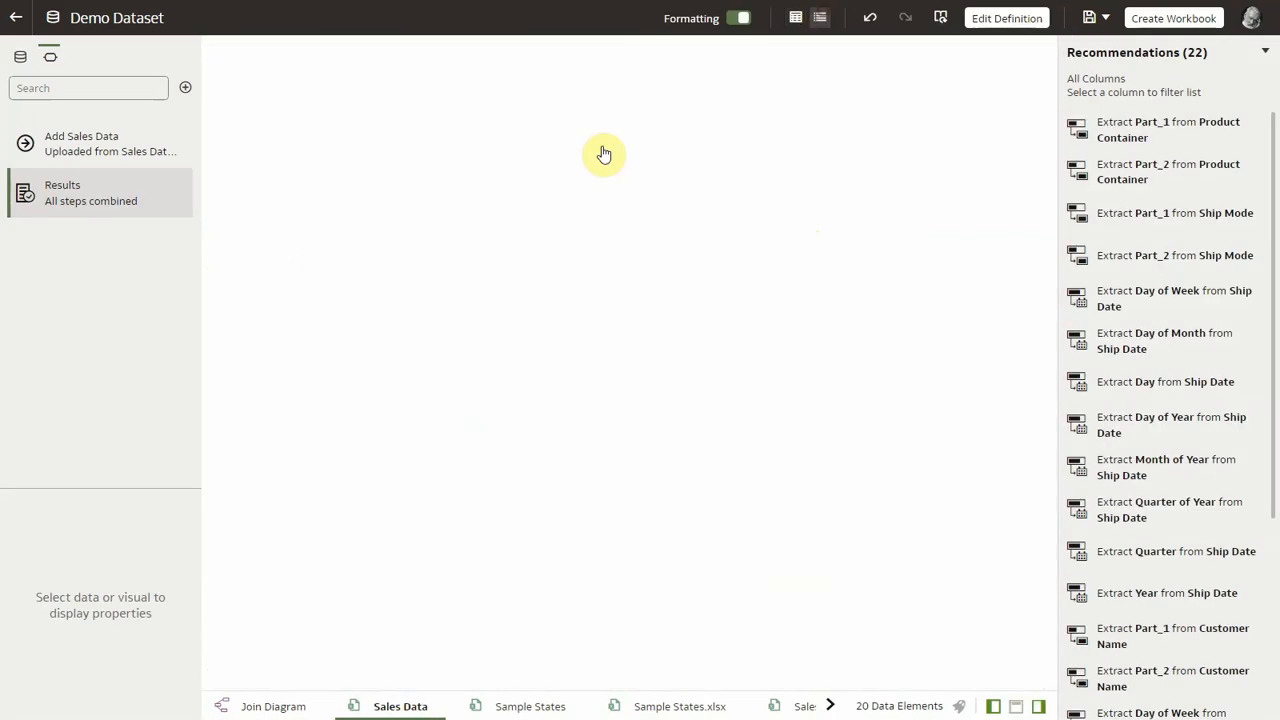
left_click(184, 92)
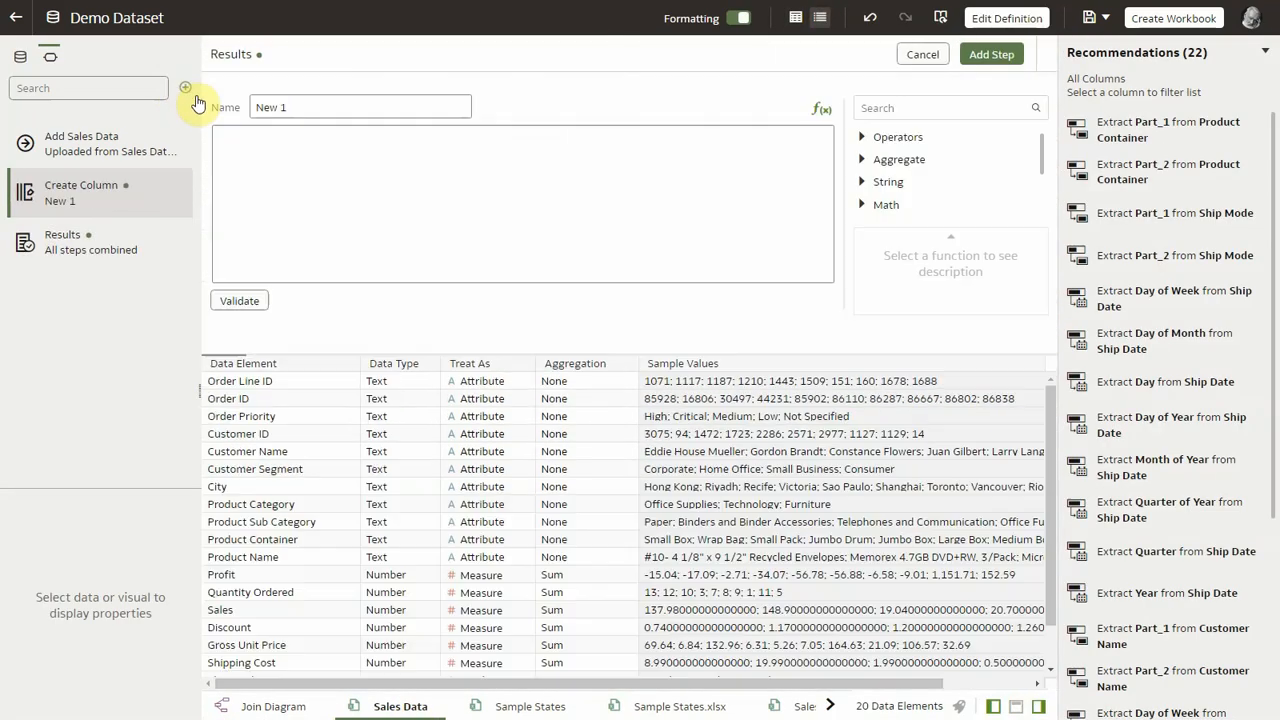
left_click(314, 105)
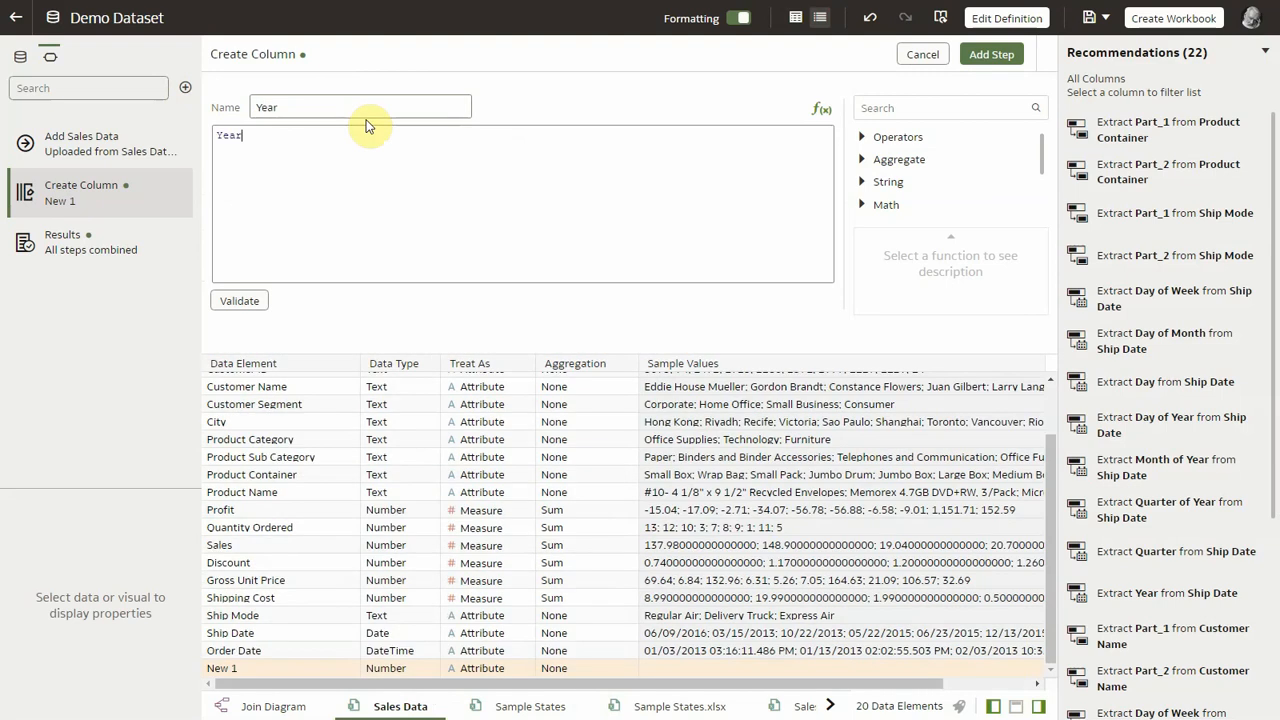
key("Down")
key("Down")
key("Down")
key("Return")
type("Or")
key("Down")
key("Return")
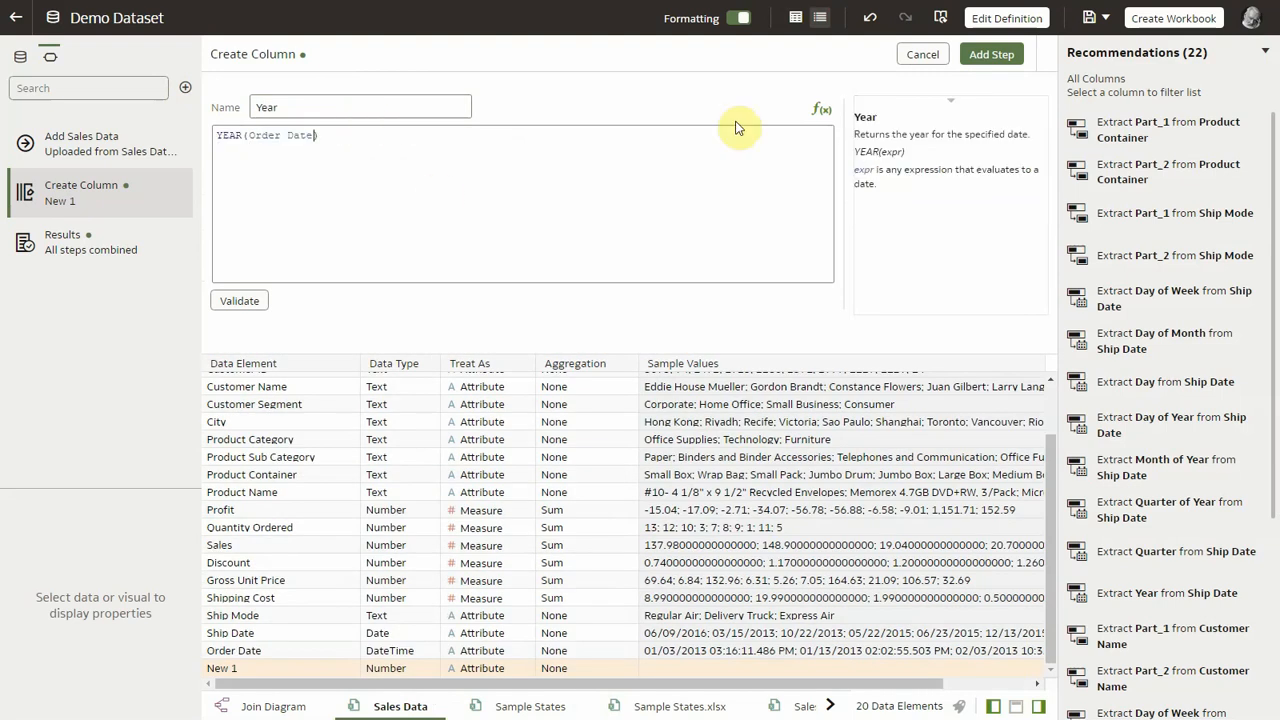
left_click(990, 54)
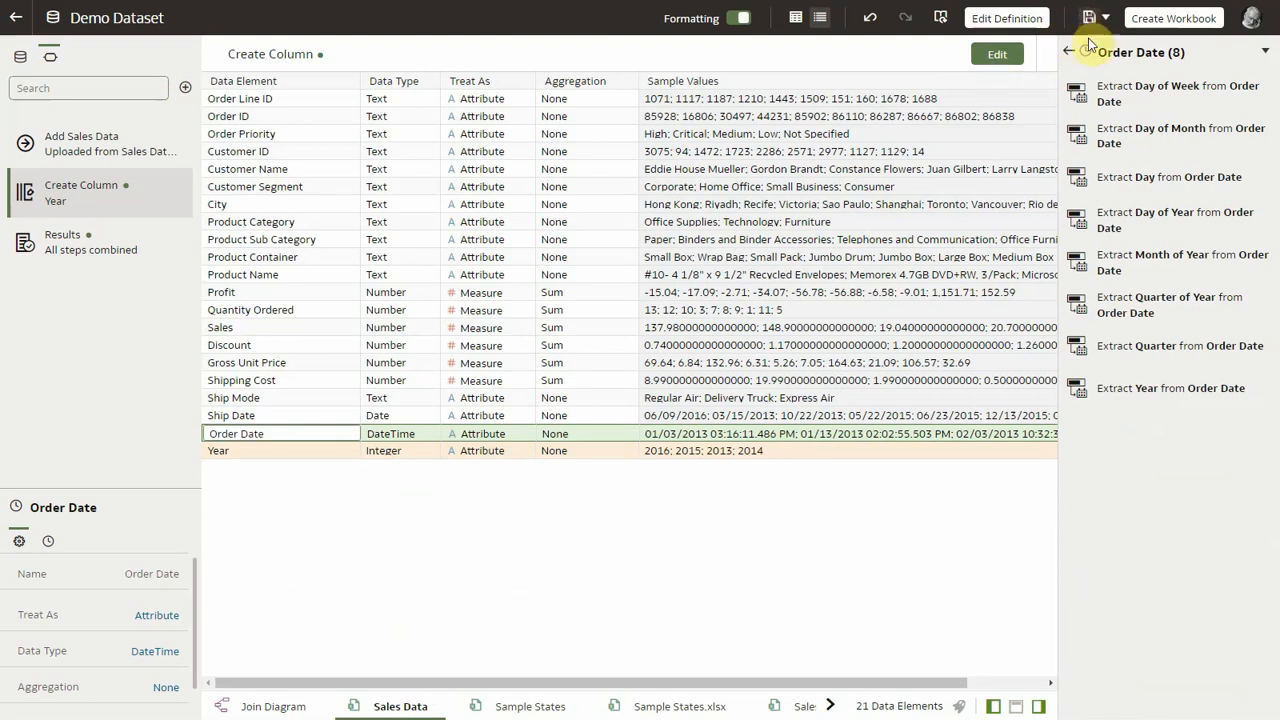
Step: In the Sales Data last year table, create a column named Previous Year with the expression YEAR(Order Date)+1
left_click(805, 706)
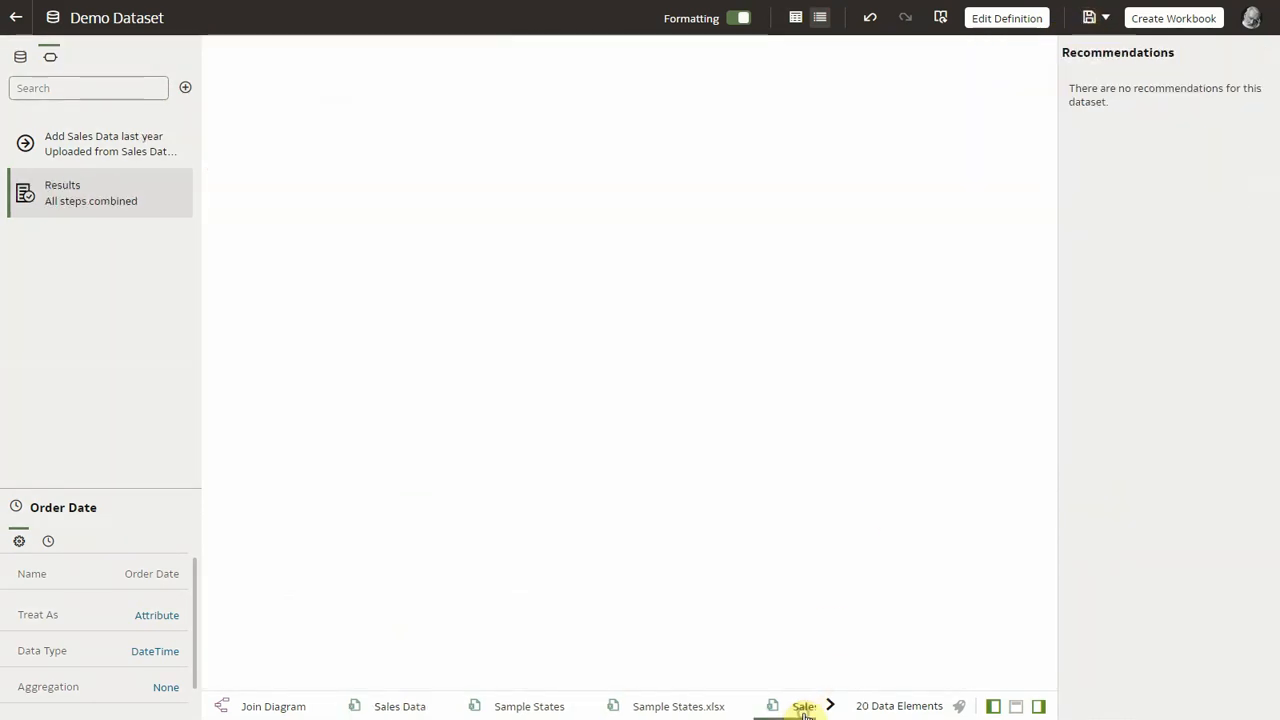
left_click(185, 87)
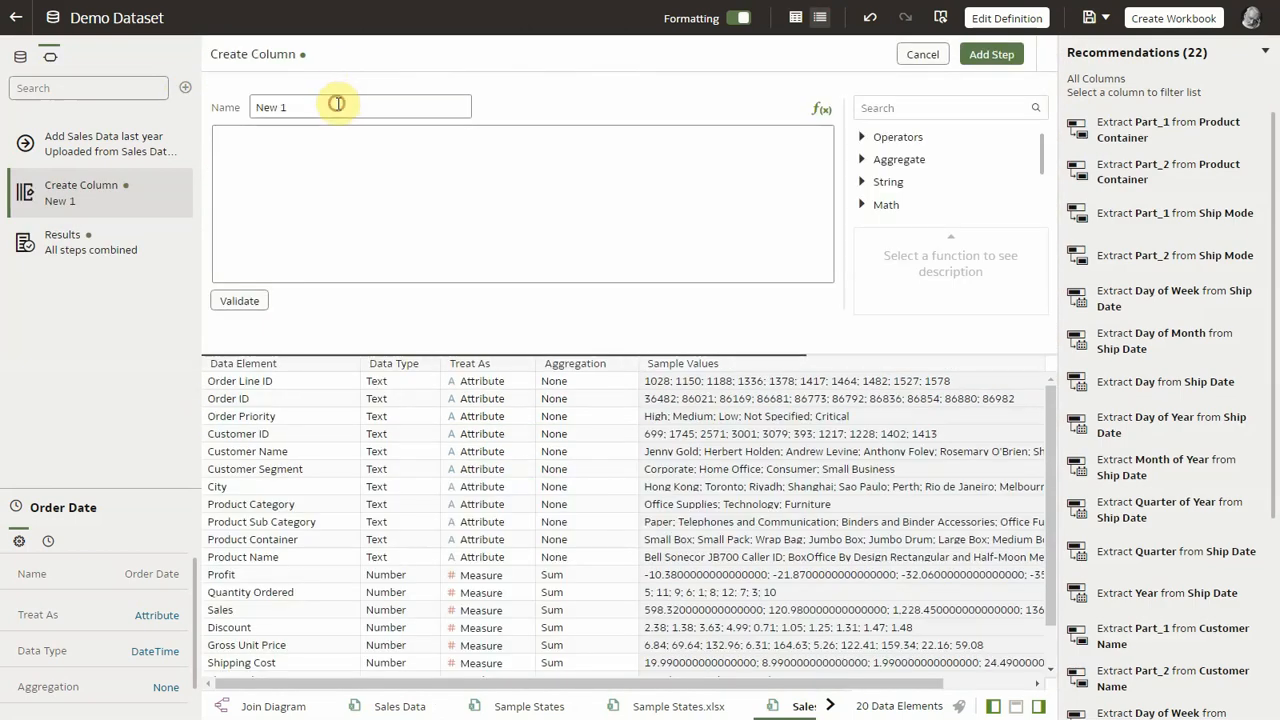
triple_click(337, 104)
type("Previous Year")
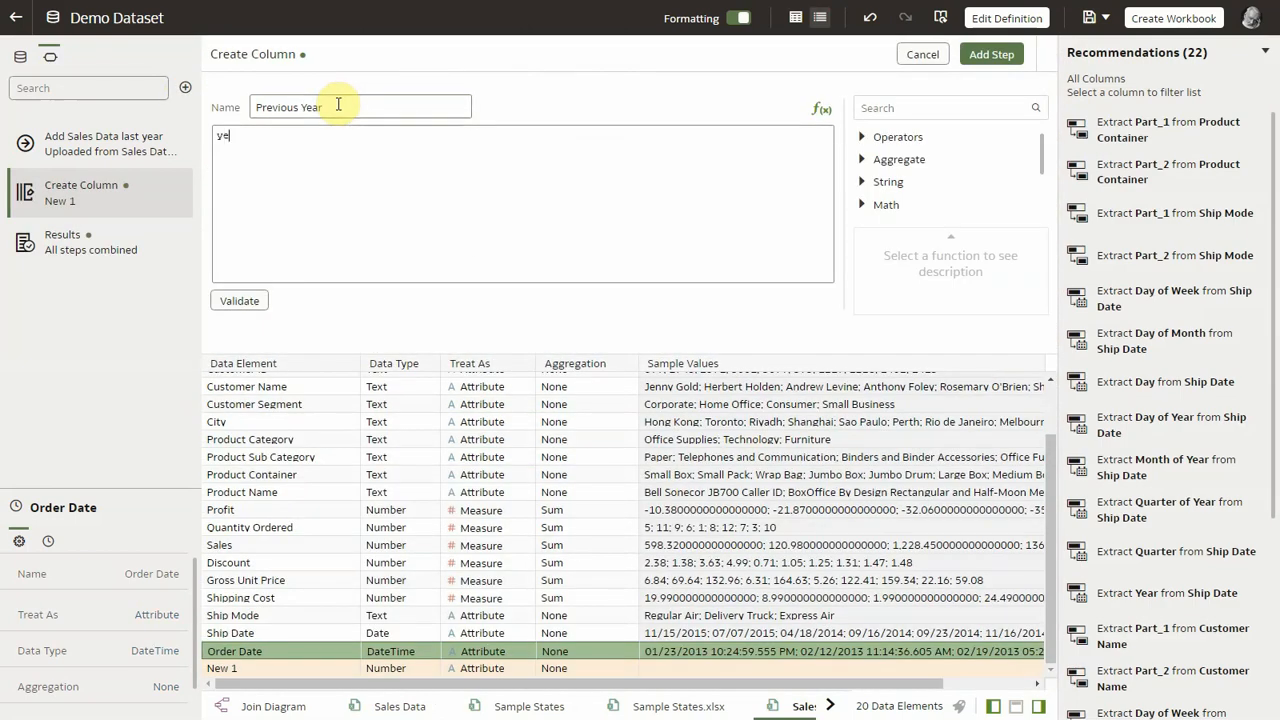
type("ar")
key("Return")
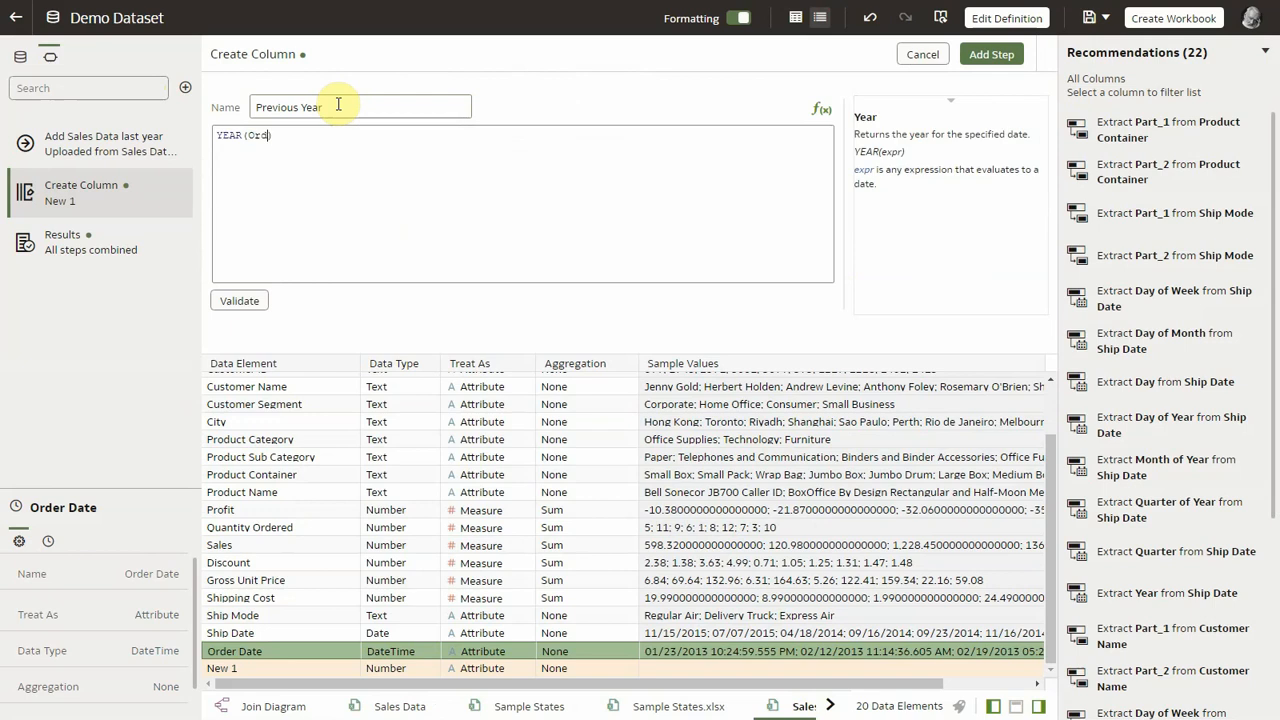
key("Down")
key("Return")
left_click(239, 300)
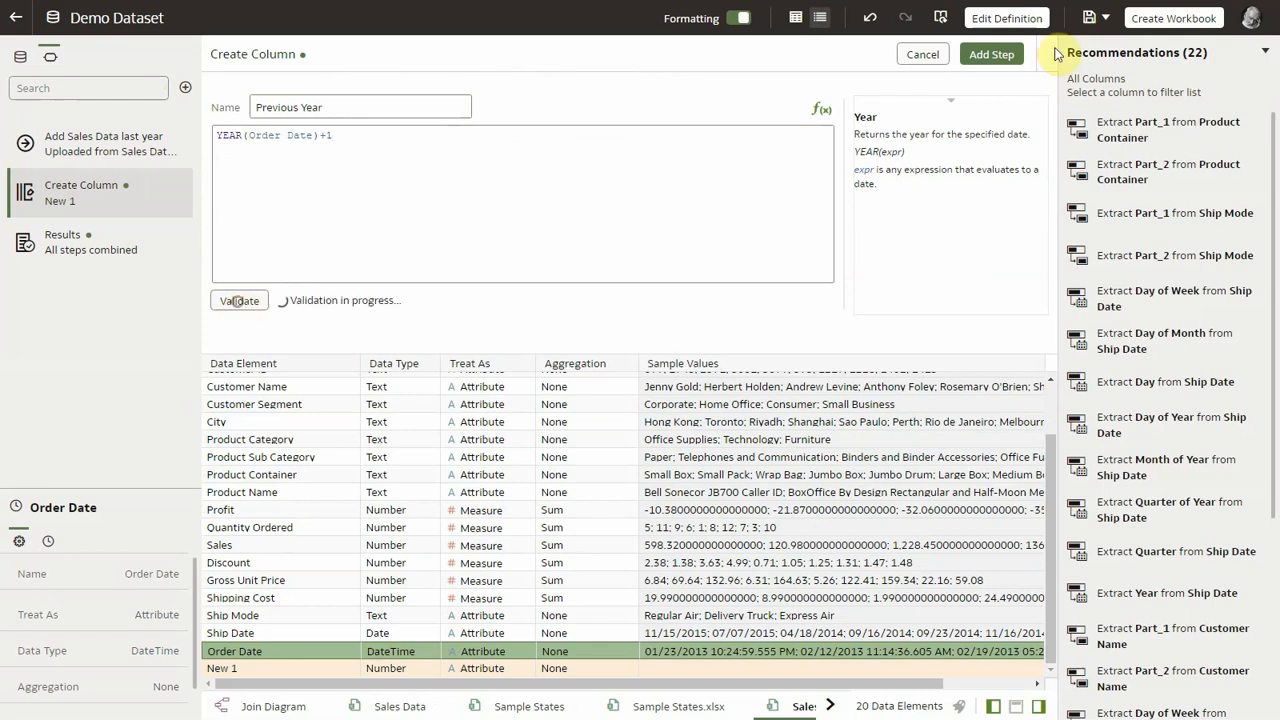
left_click(997, 54)
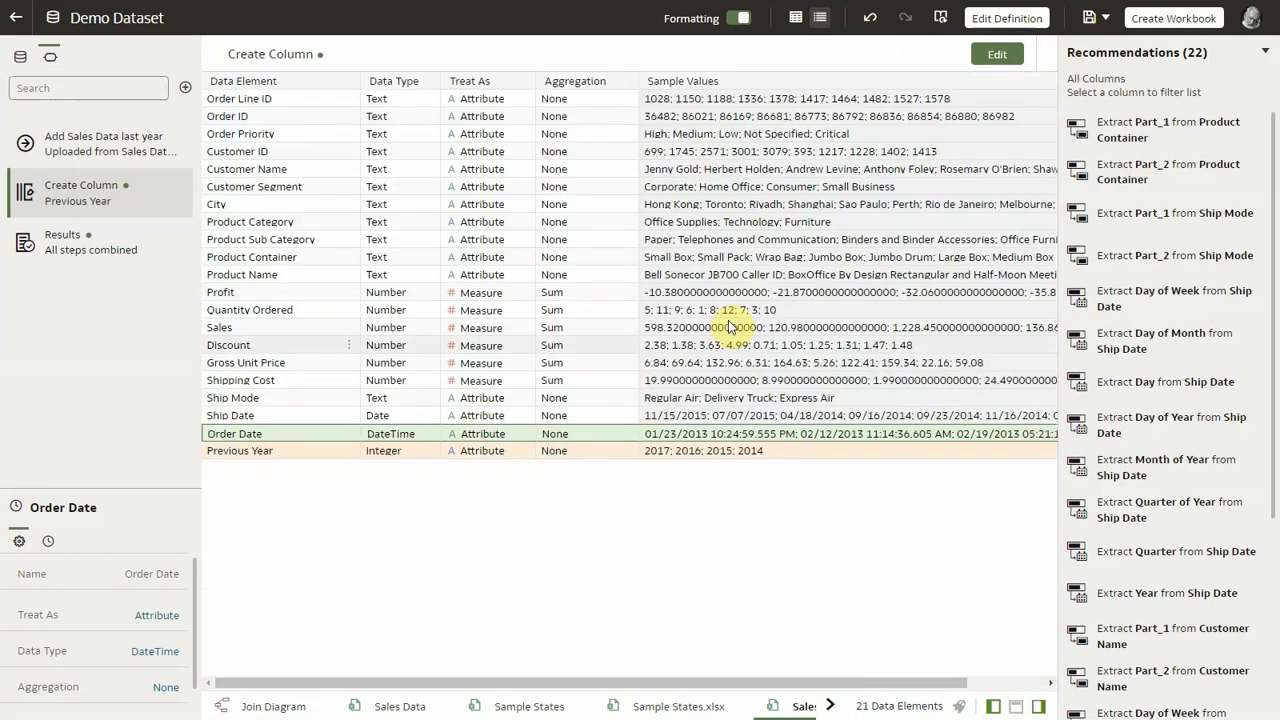
Step: Join Sales Data to Sales Data last year with a Left join on Year equal to Previous Year, and save the dataset
left_click(263, 707)
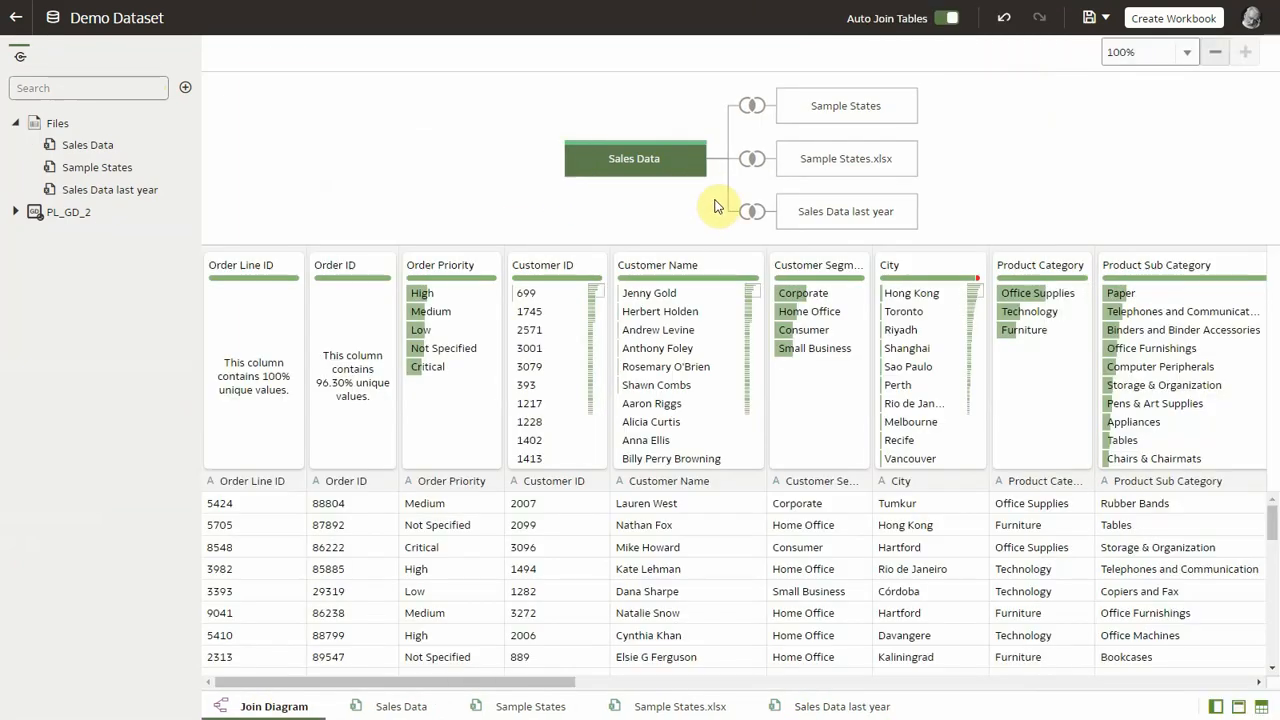
left_click(757, 211)
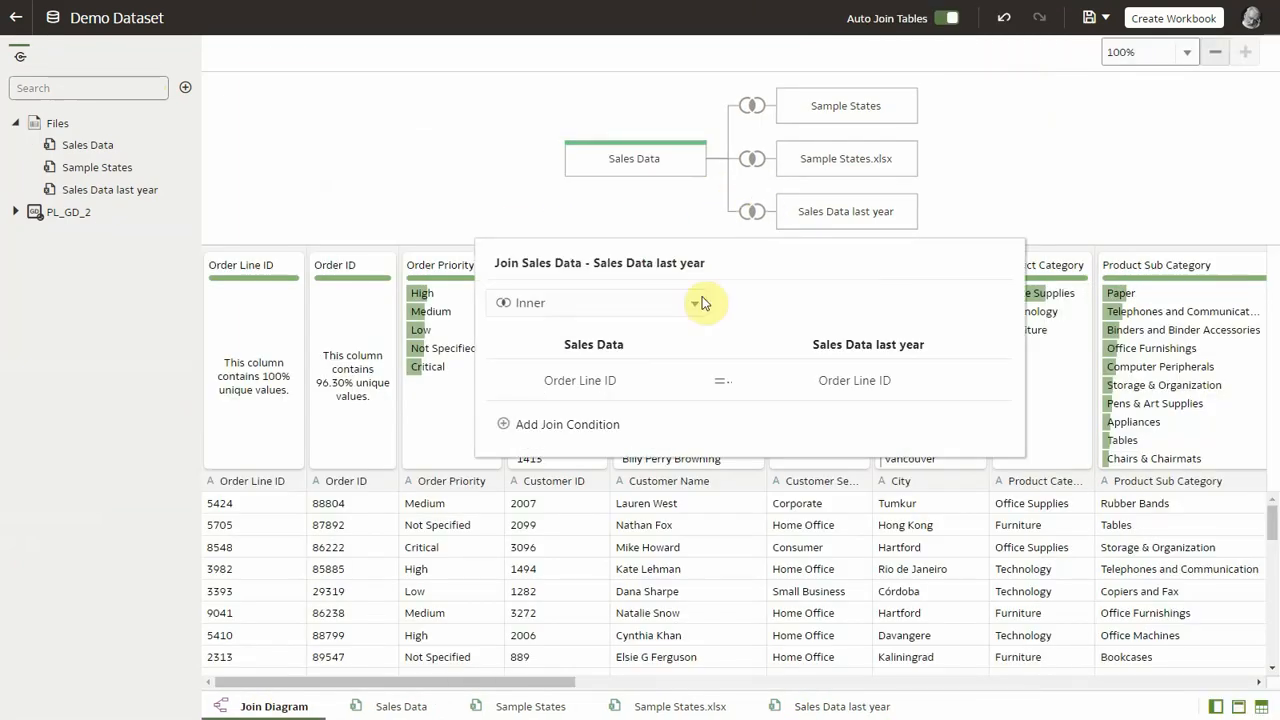
left_click(678, 383)
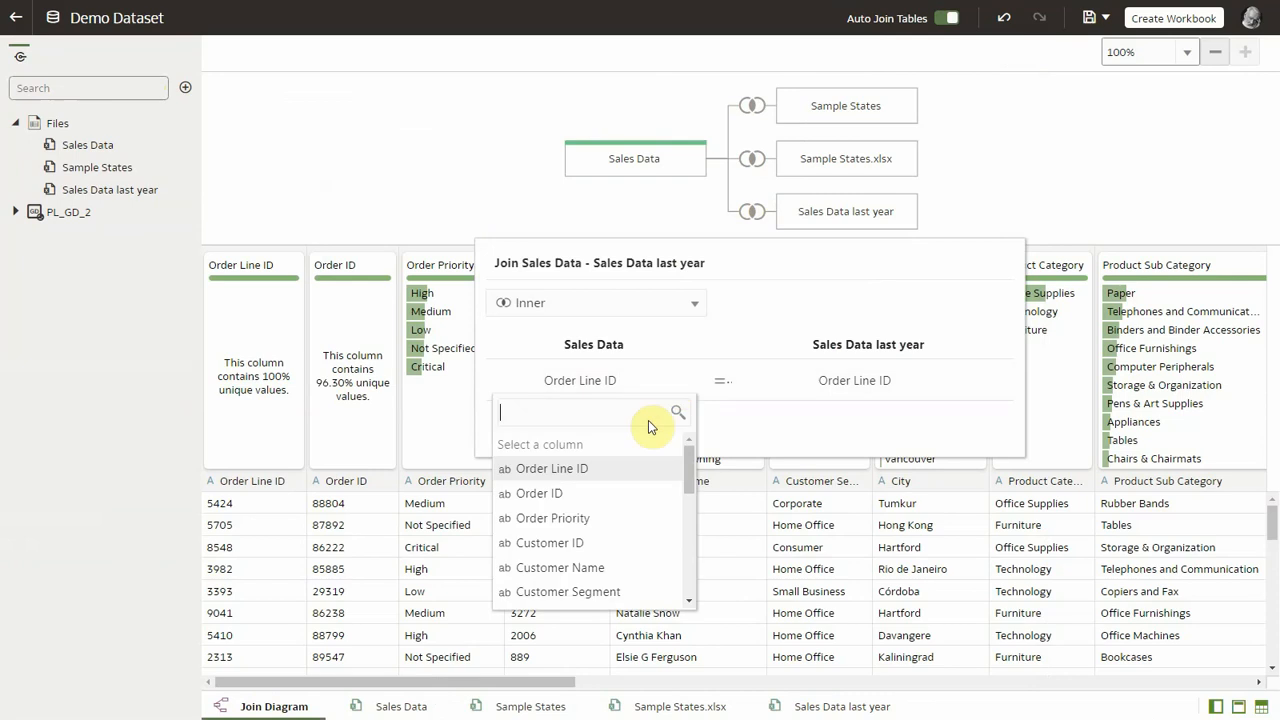
scroll(612, 541, "down", 5)
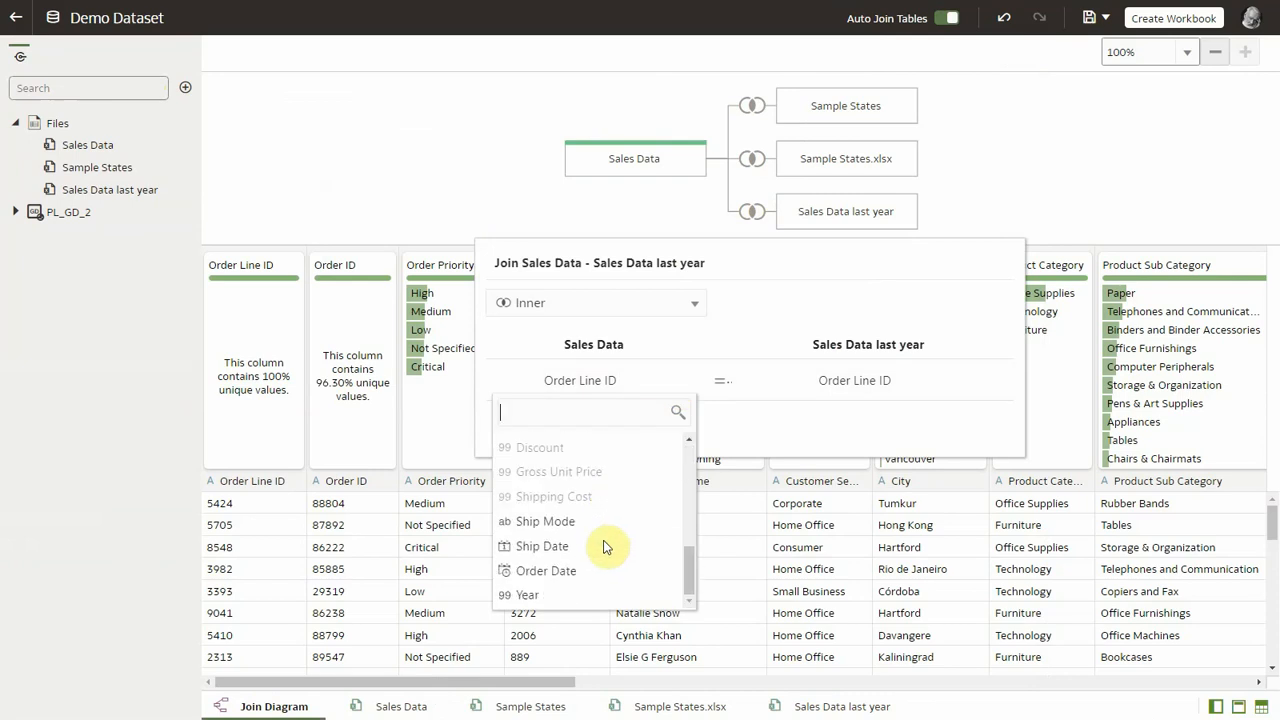
left_click(509, 594)
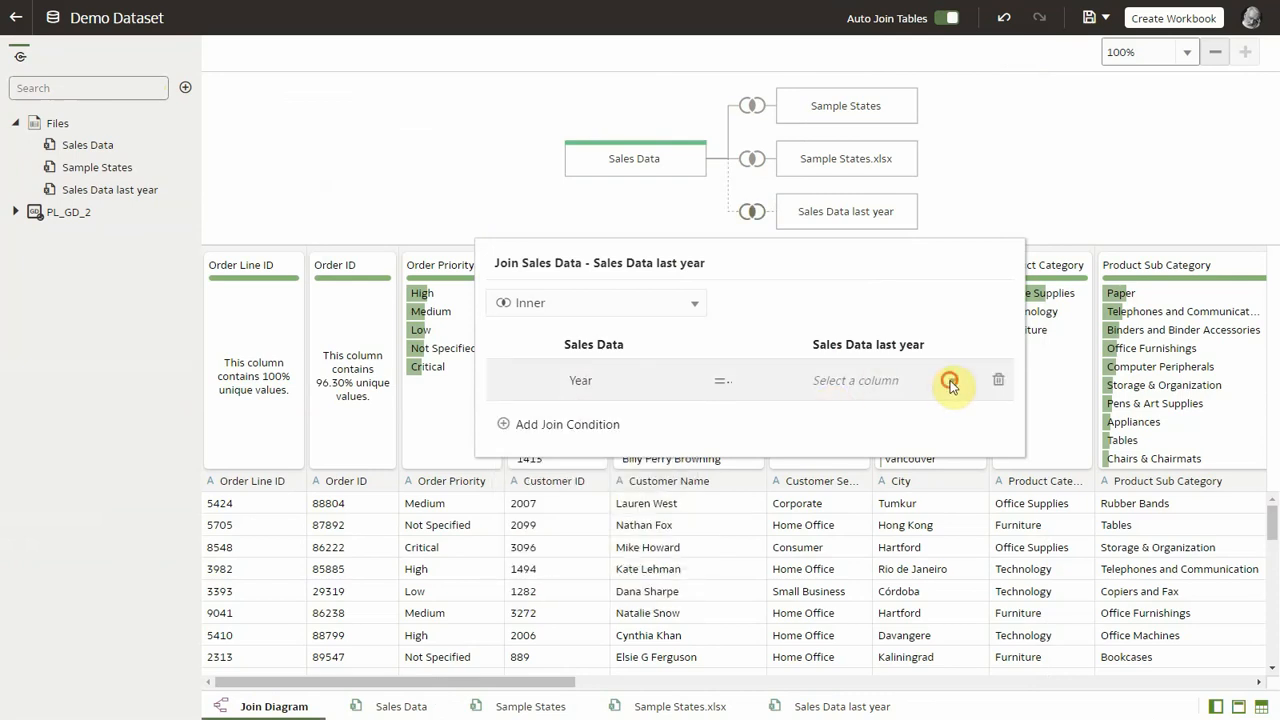
left_click(950, 382)
scroll(820, 545, "down", 5)
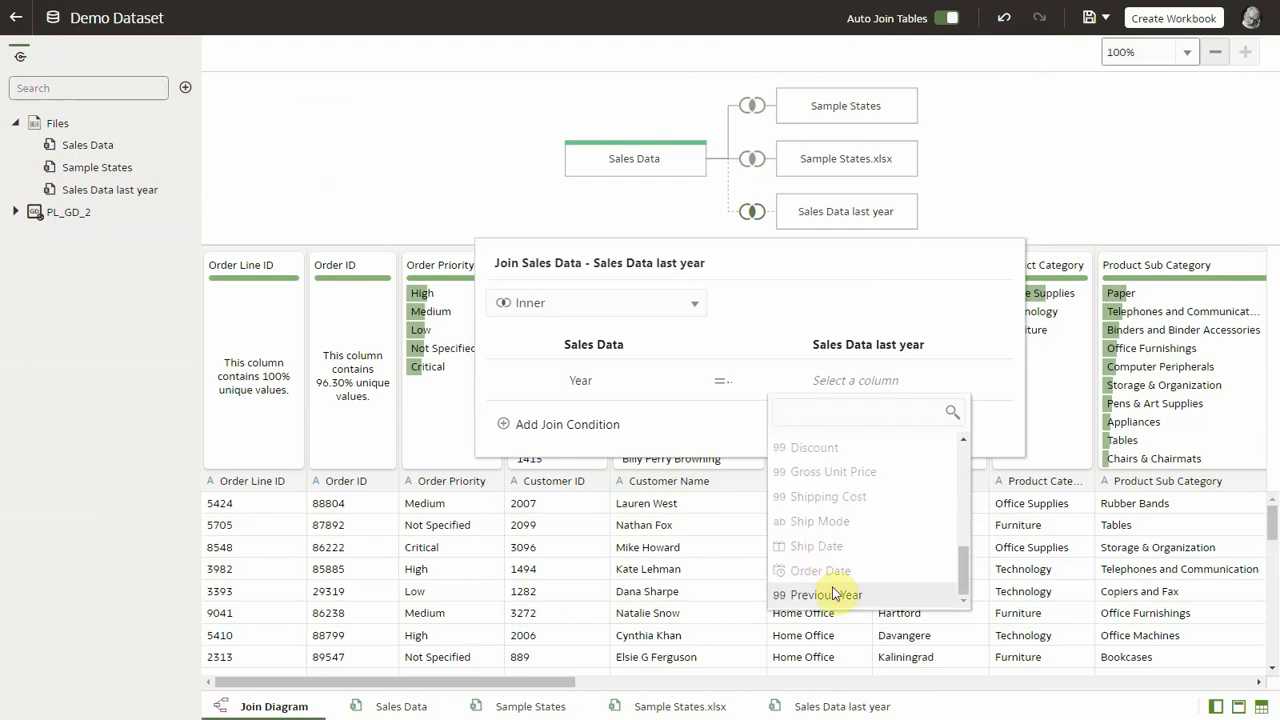
left_click(826, 594)
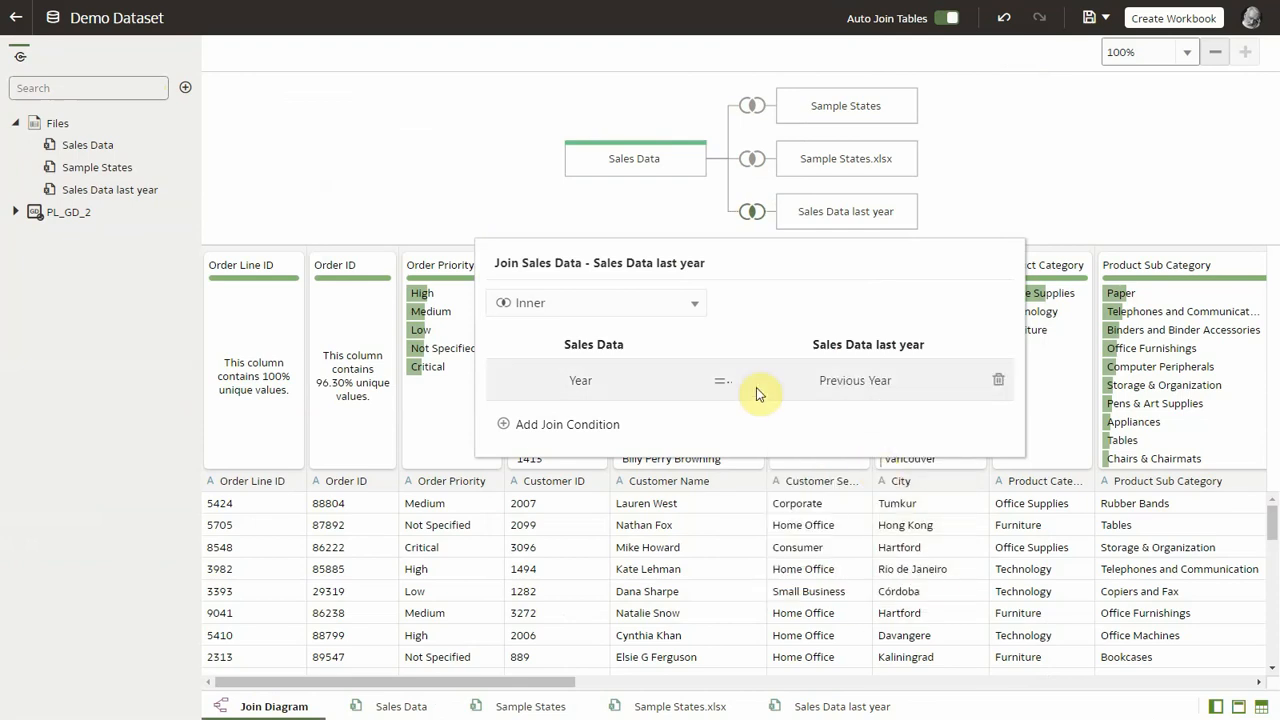
left_click(678, 304)
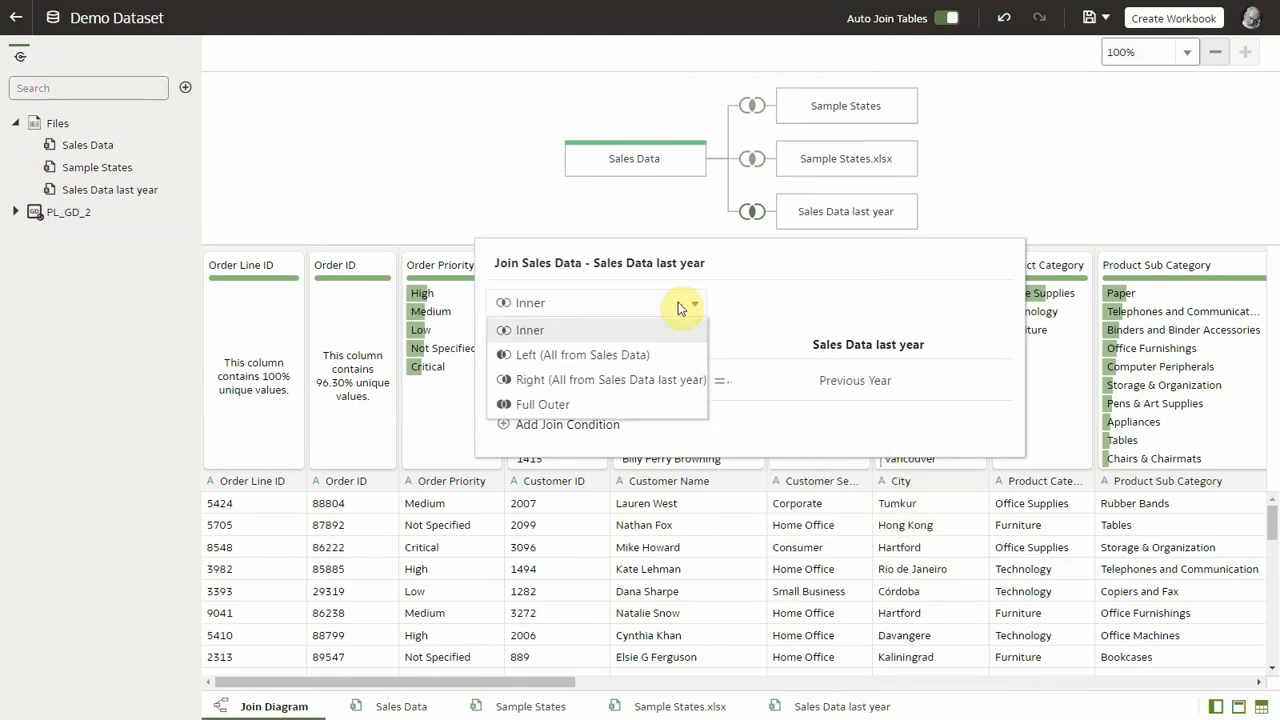
left_click(597, 358)
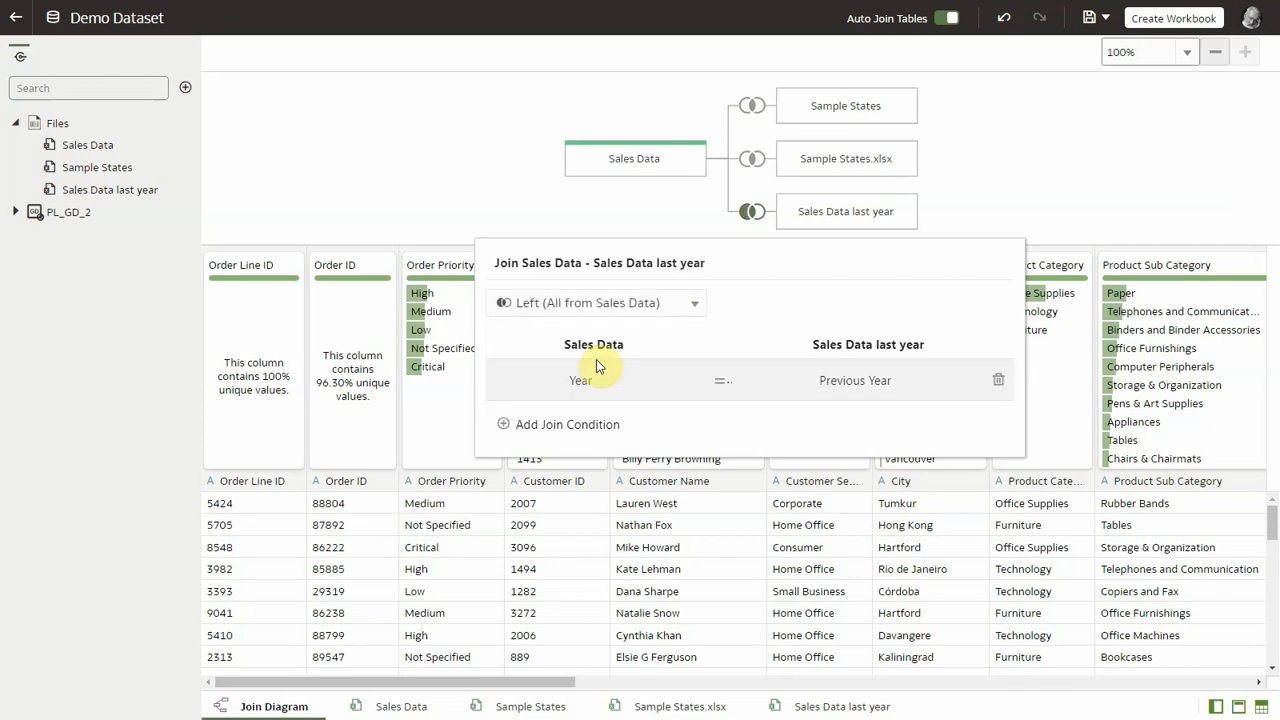
left_click(994, 205)
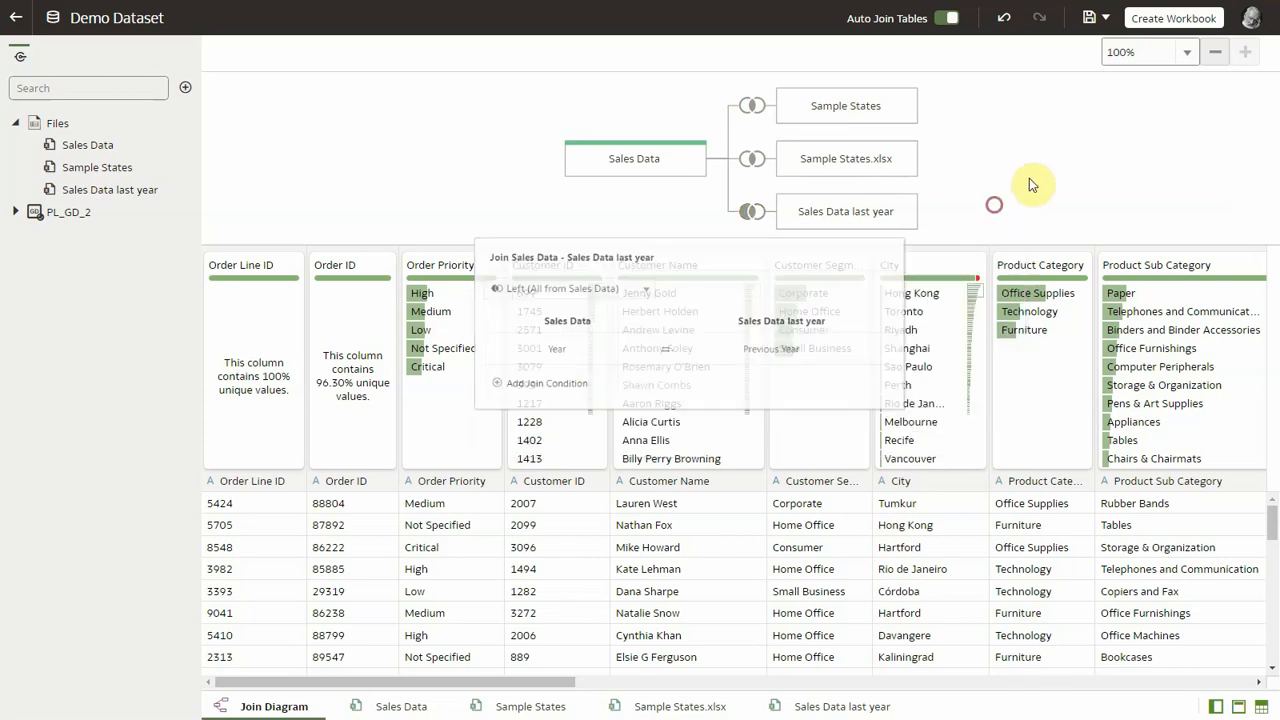
left_click(1089, 20)
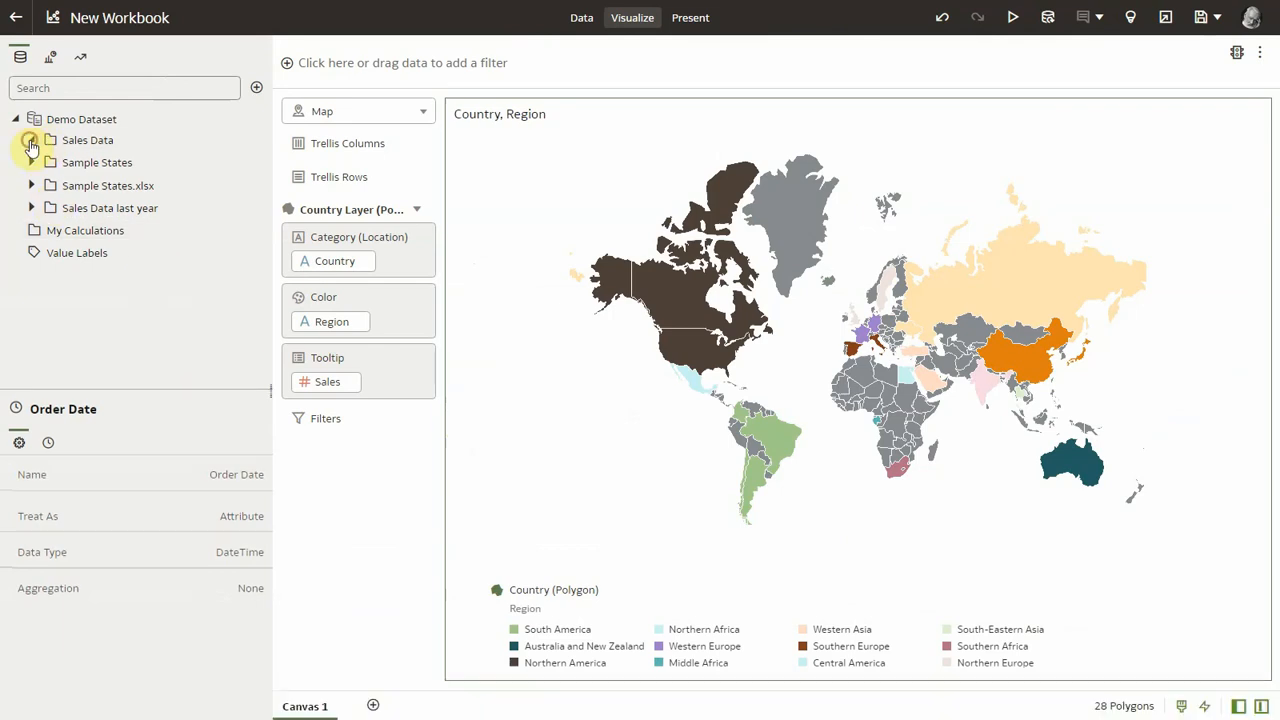
Step: Create a table visualization of Year and Sales from Sales Data and widen it on the canvas
left_click(32, 142)
scroll(38, 155, "down", 5)
left_click(91, 105)
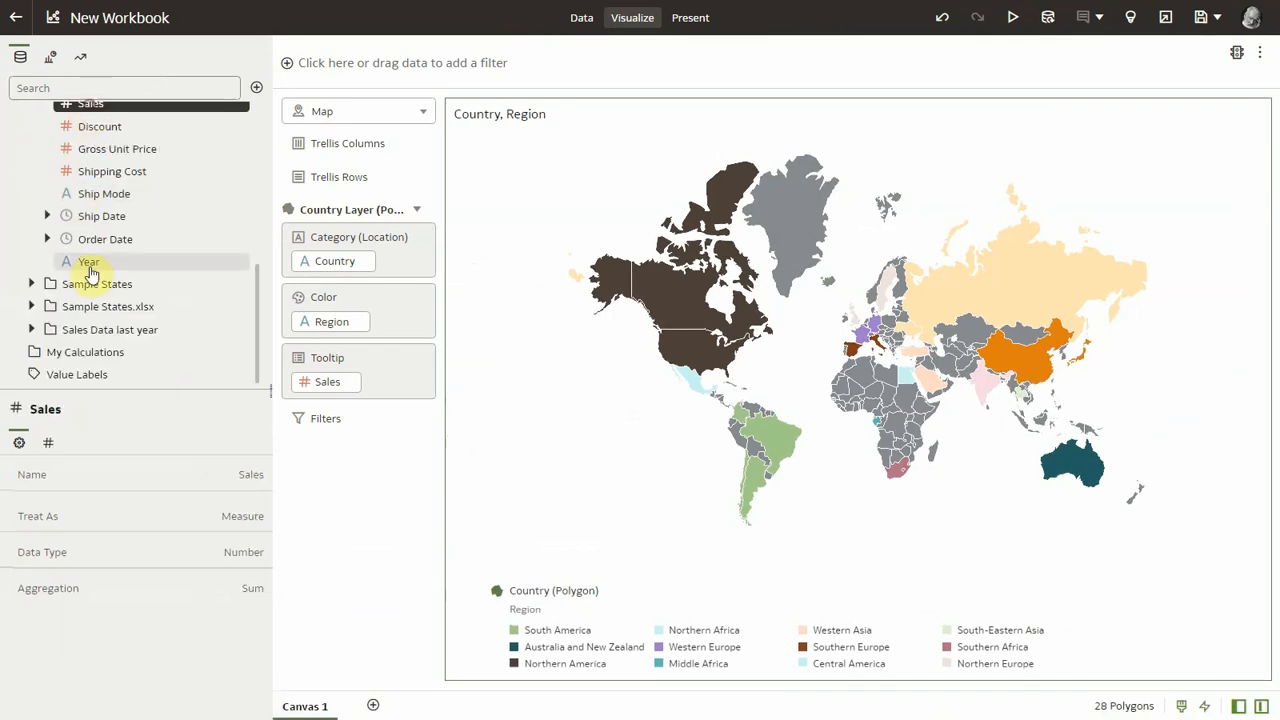
left_click(90, 263, "ctrl")
right_click(90, 265)
left_click(137, 332)
left_click(145, 486)
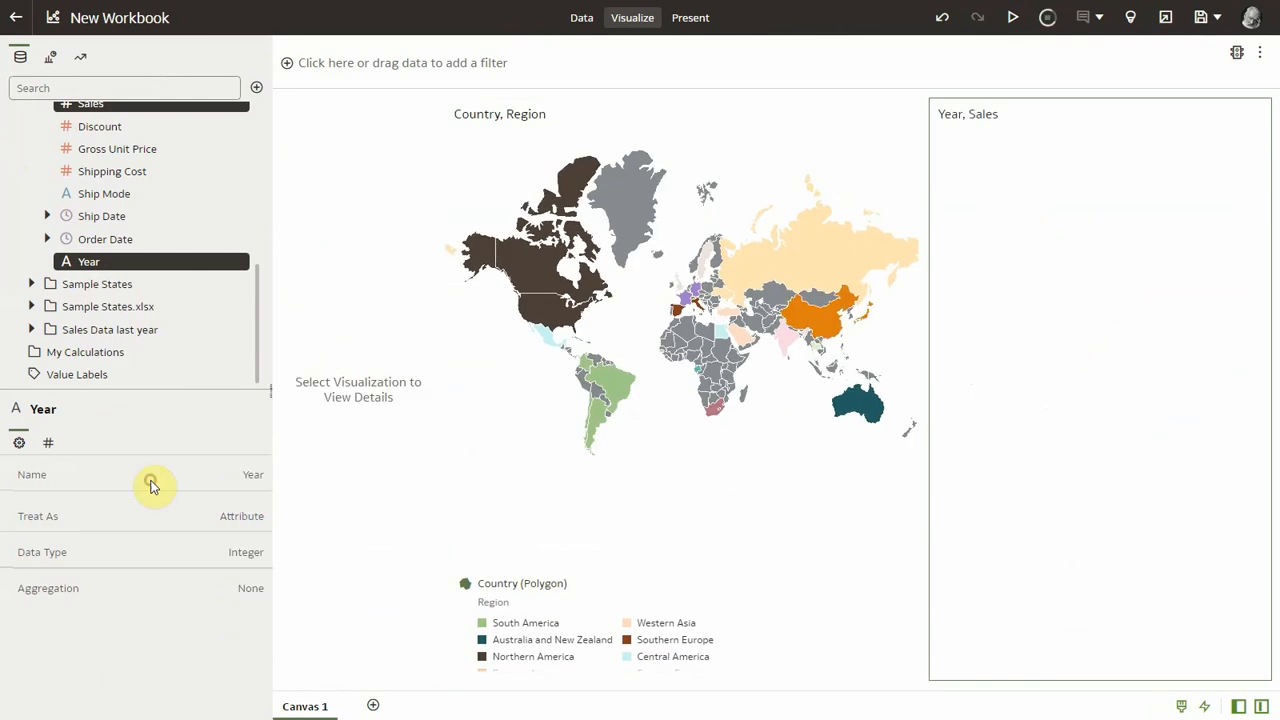
left_click_drag(924, 423, 829, 423)
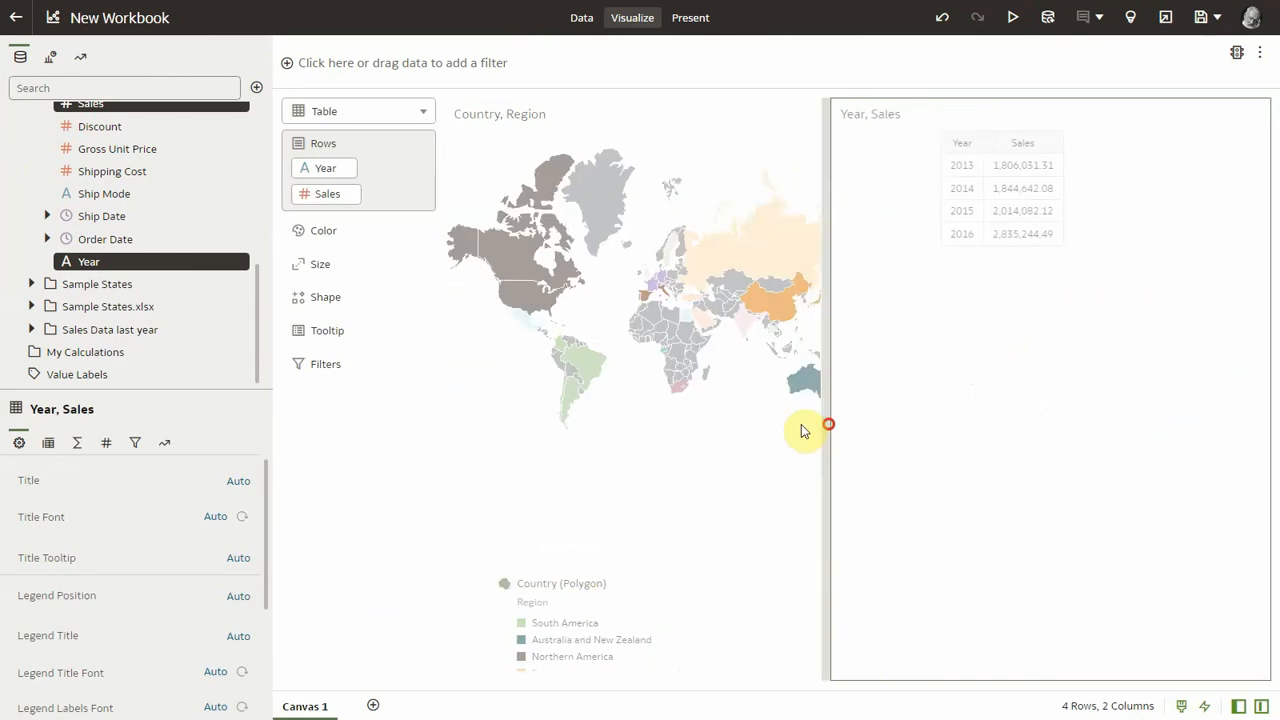
Step: Turn on the table's Grand Total and add Sales from Sales Data last year as another column
left_click(77, 442)
left_click(255, 474)
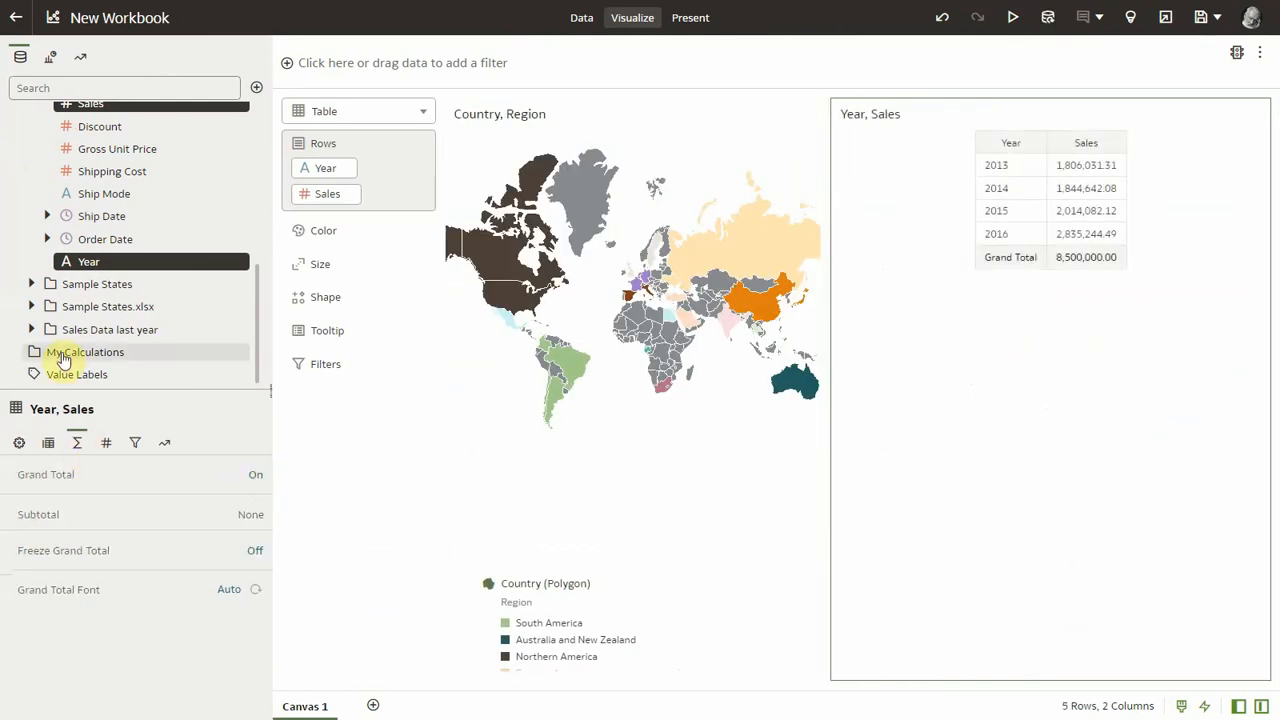
left_click(30, 330)
scroll(60, 330, "down", 5)
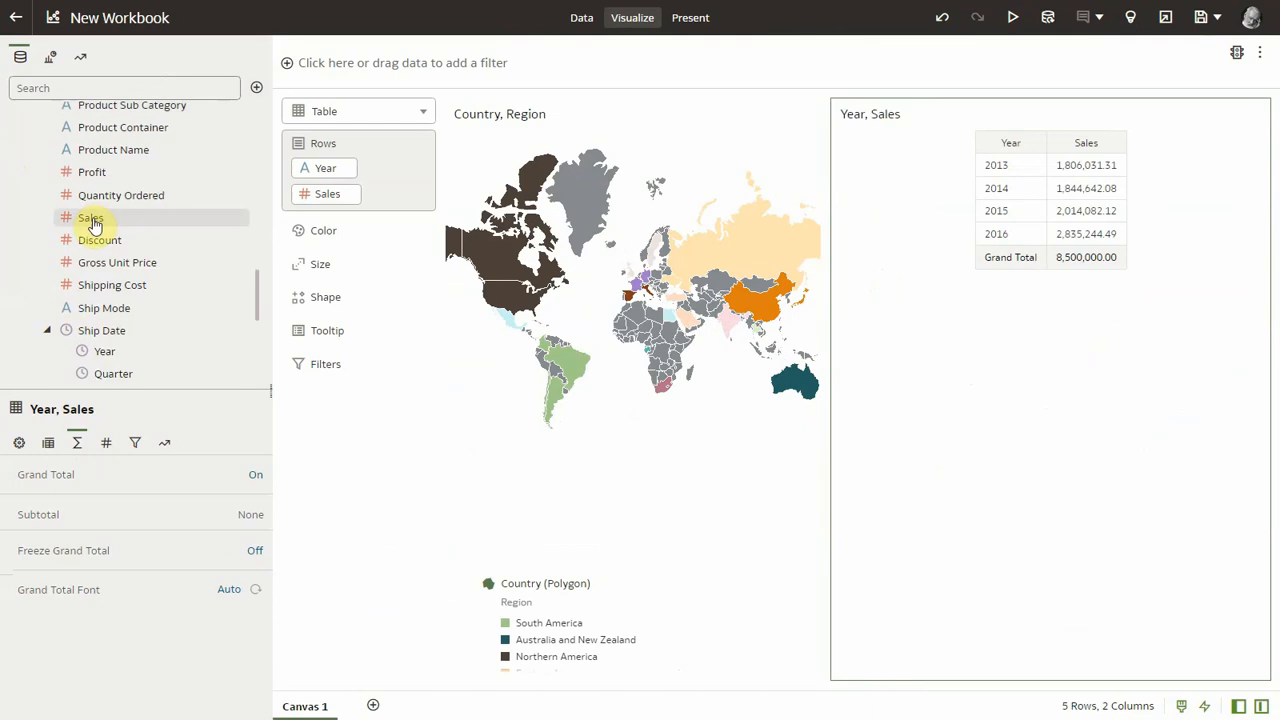
left_click_drag(112, 230, 1124, 238)
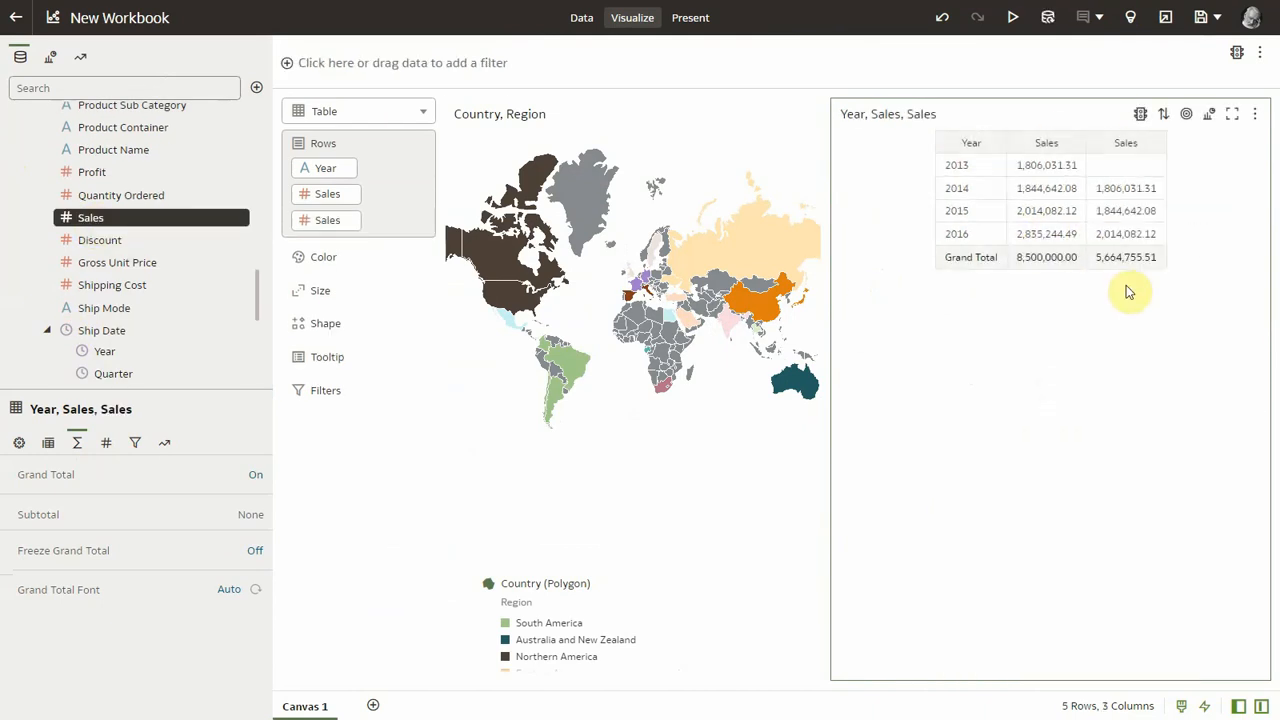